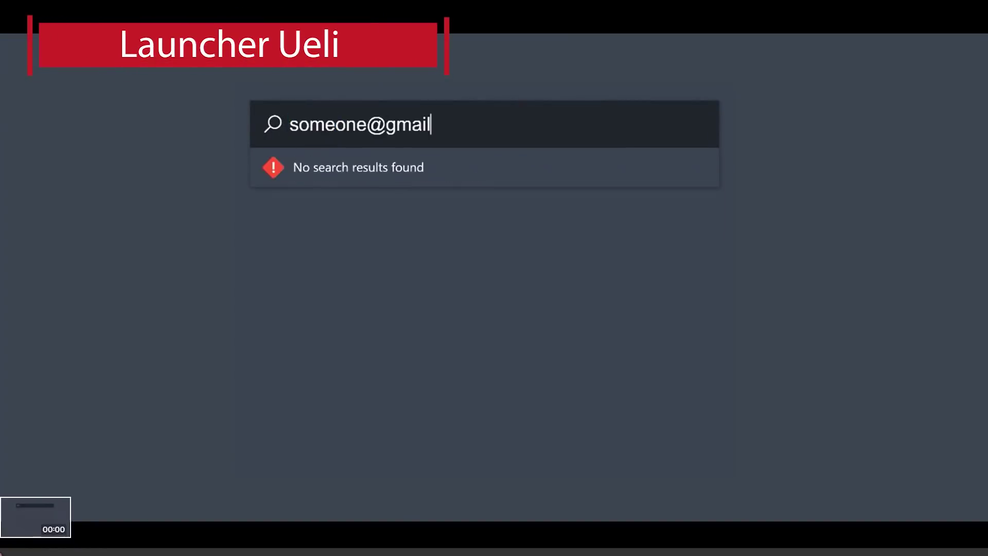
# - Try a Google query in the launcher and convert the colour rgba(255,255,255,1) to other colour formats
pyautogui.write('g?goo')
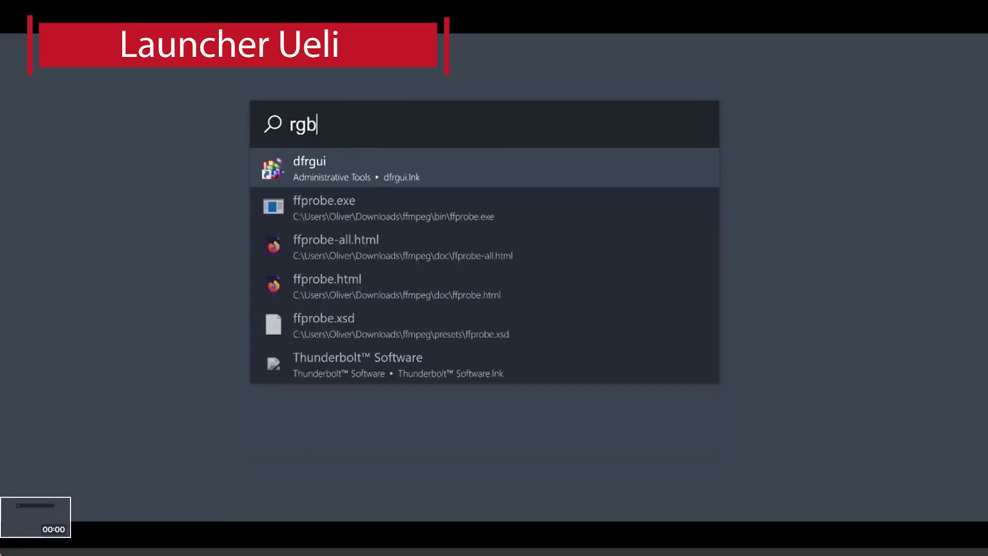
pyautogui.write('a(255,255,255,1)')
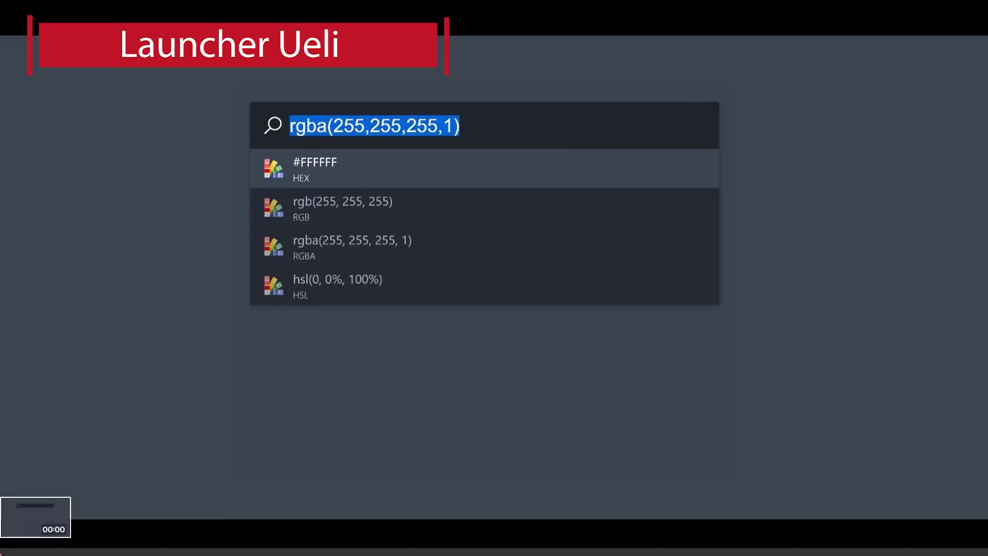
pyautogui.press('f')
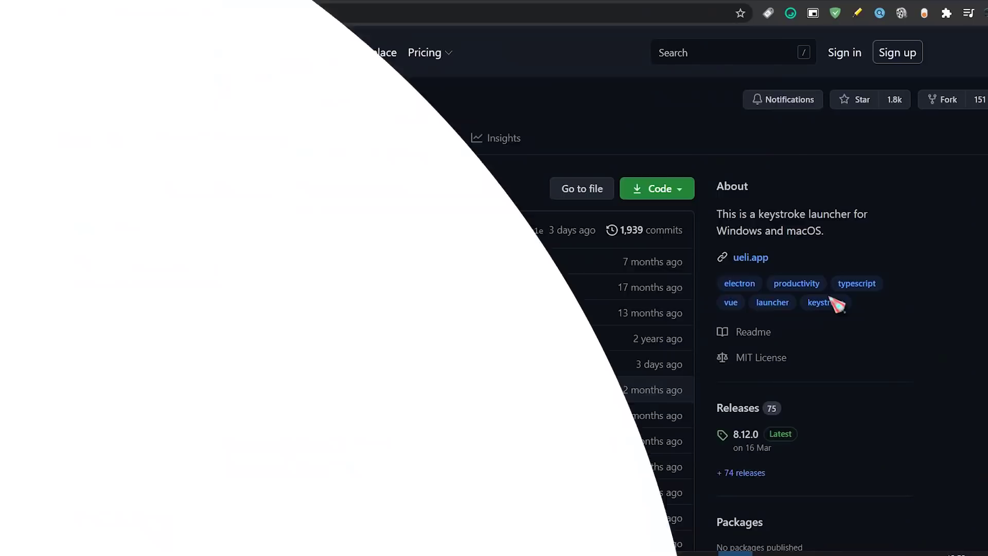
# - Examine the ueli repository page on GitHub, reading the README's installation instructions and the descriptions of its plugin features
pyautogui.scroll(-8, 936, 240)
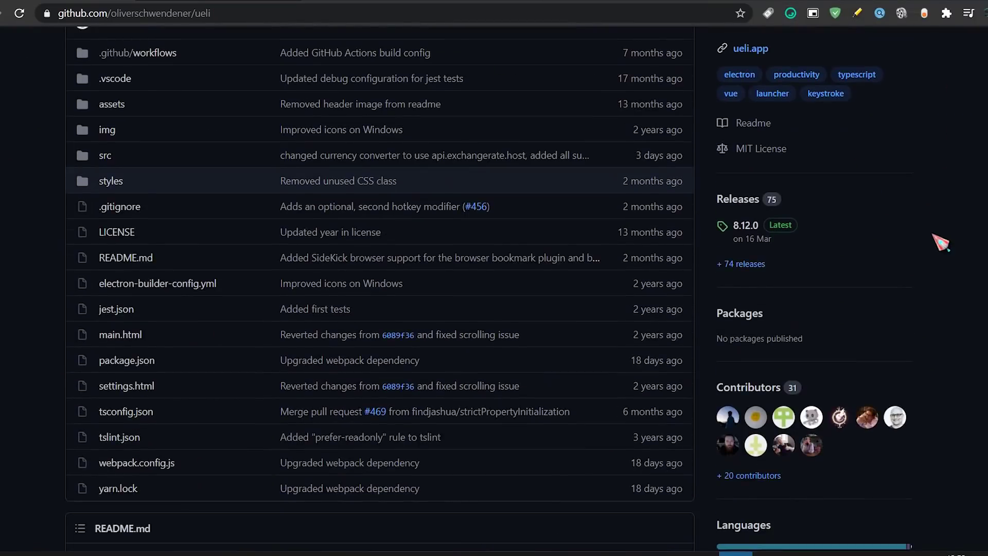
pyautogui.scroll(-4, 938, 242)
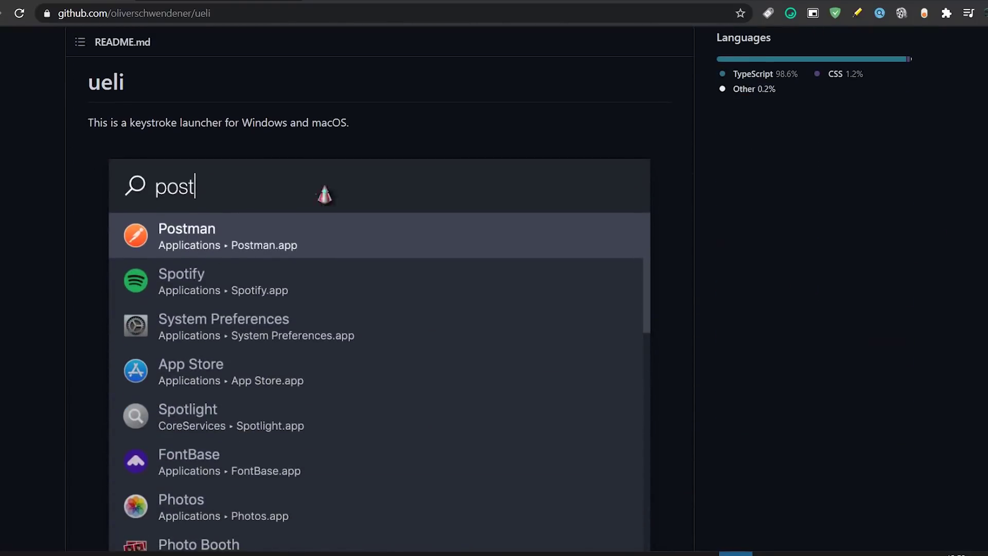
pyautogui.scroll(-4, 227, 261)
pyautogui.scroll(-10, 224, 247)
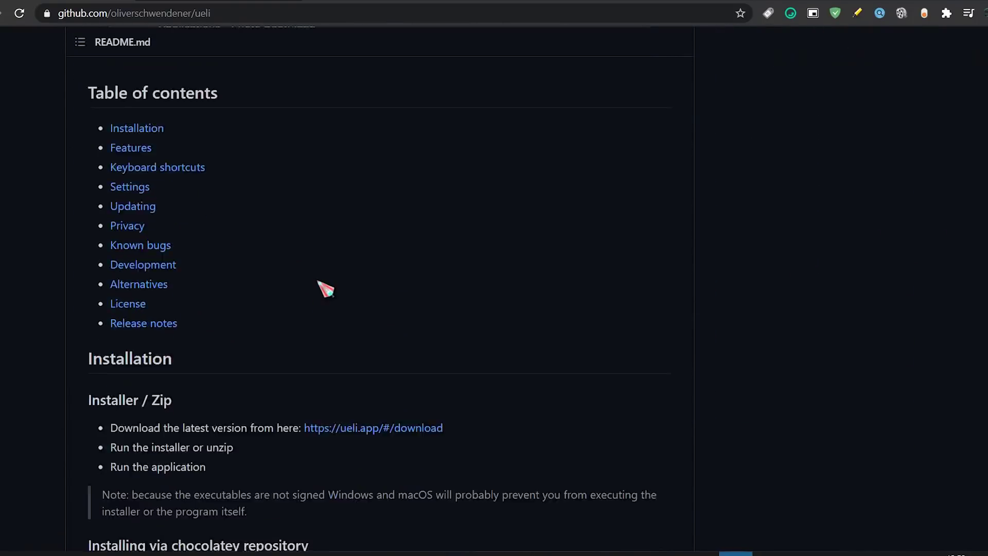
pyautogui.scroll(-8, 327, 294)
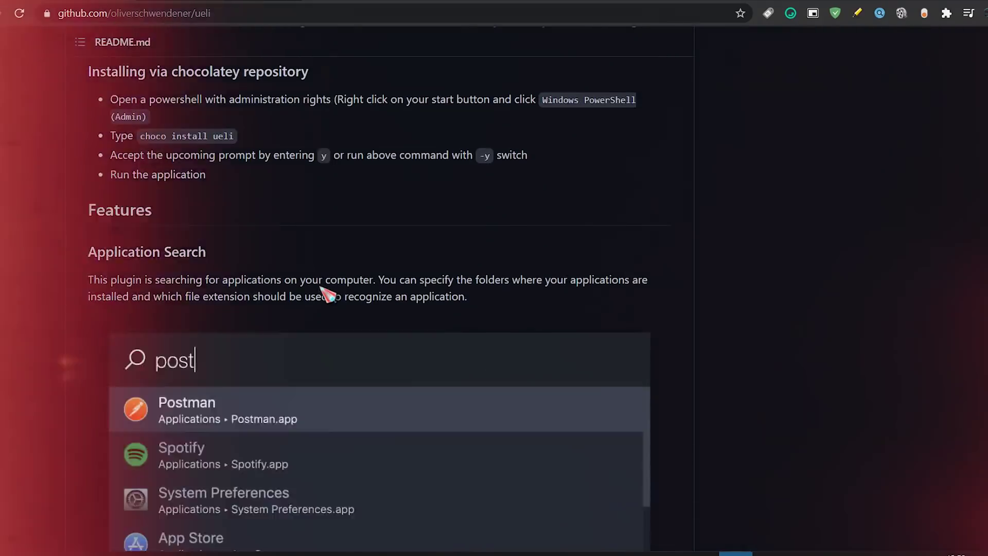
pyautogui.scroll(-20, 327, 294)
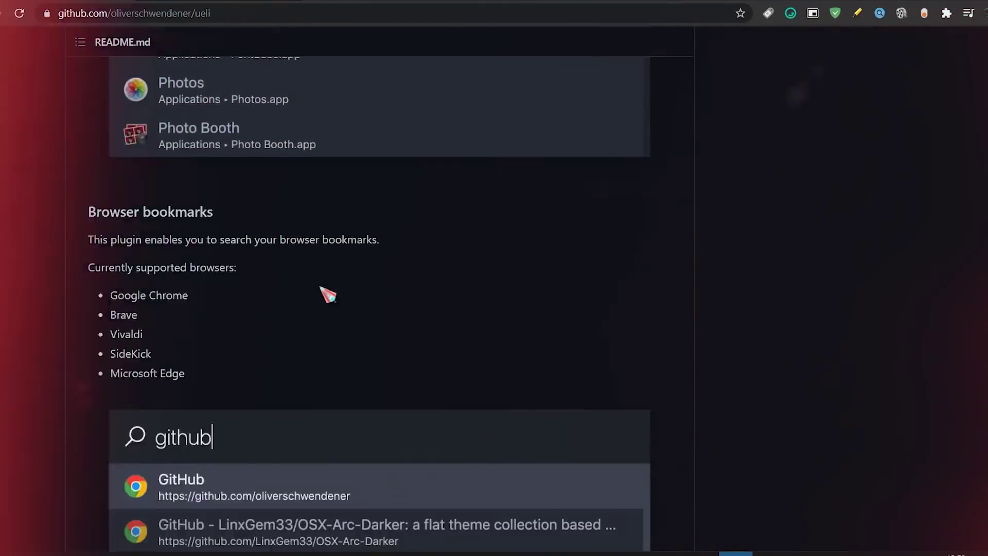
pyautogui.scroll(-13, 327, 294)
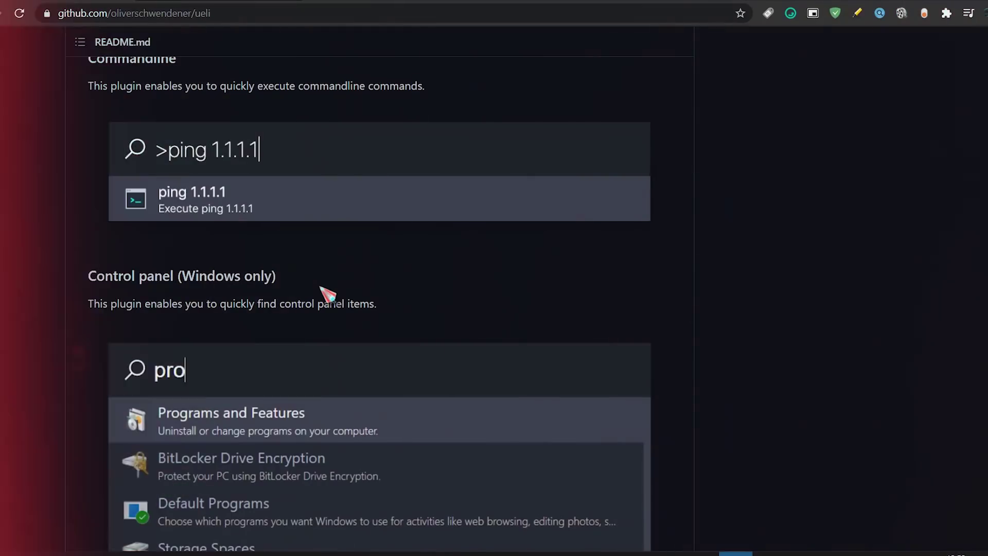
pyautogui.scroll(-8, 327, 294)
pyautogui.scroll(-7, 328, 295)
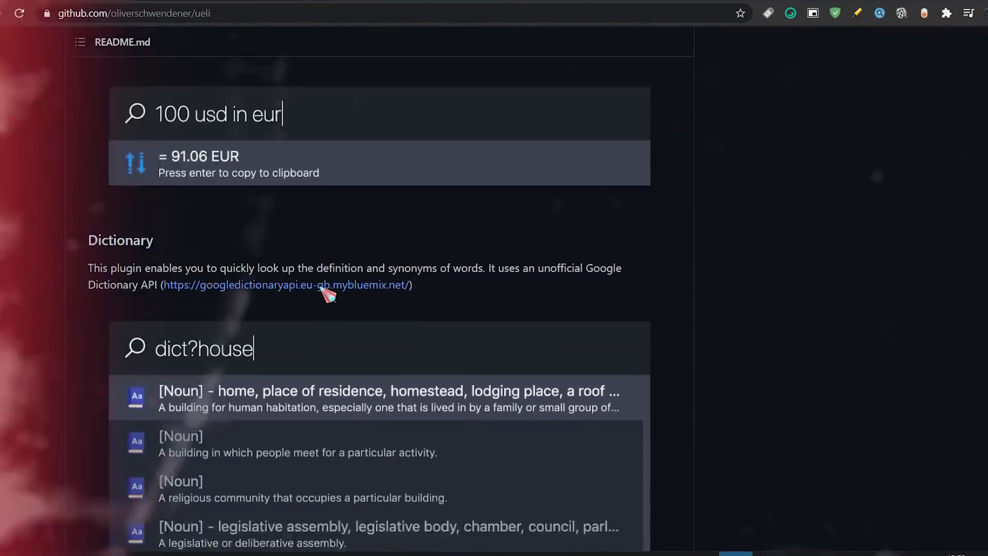
pyautogui.scroll(-20, 327, 294)
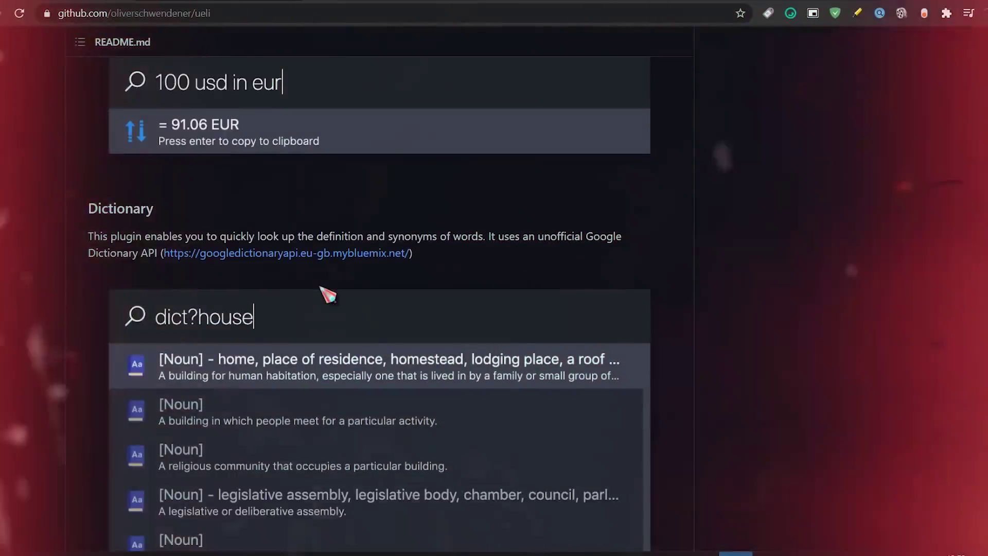
pyautogui.scroll(-17, 327, 294)
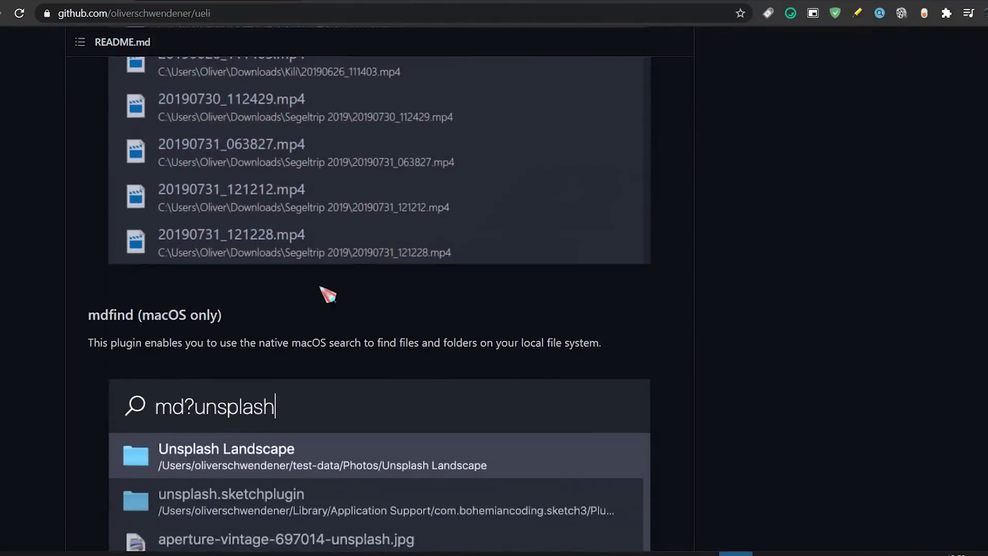
pyautogui.scroll(-15, 327, 294)
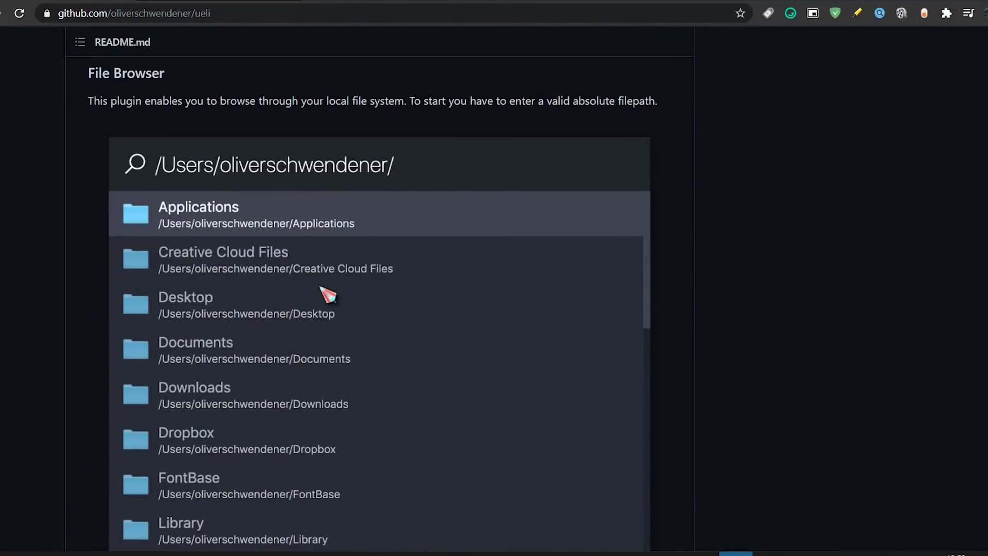
pyautogui.scroll(-20, 327, 295)
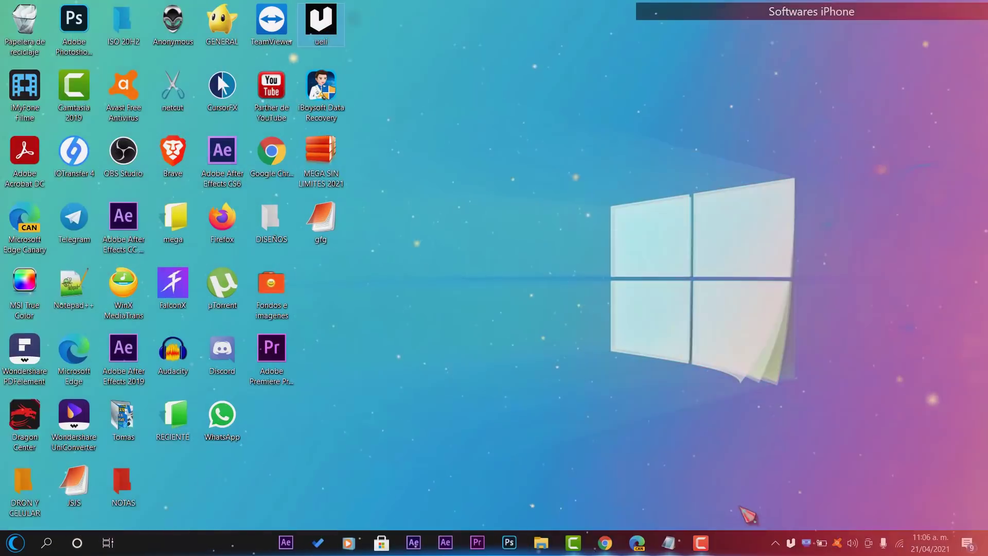
# - Switch to the desktop, open ueli's Configuración window and shift it slightly up and to the left
pyautogui.click(775, 542)
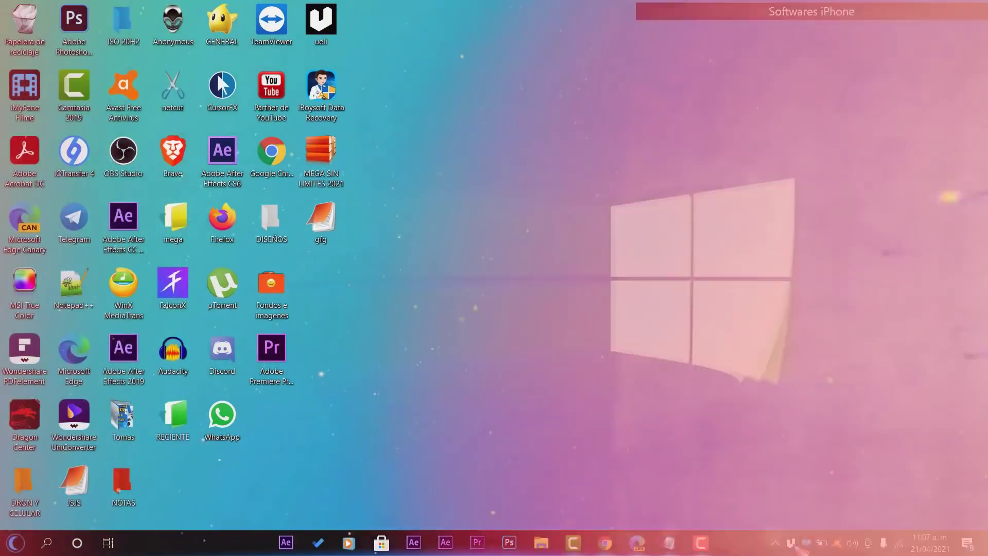
pyautogui.rightClick(795, 545)
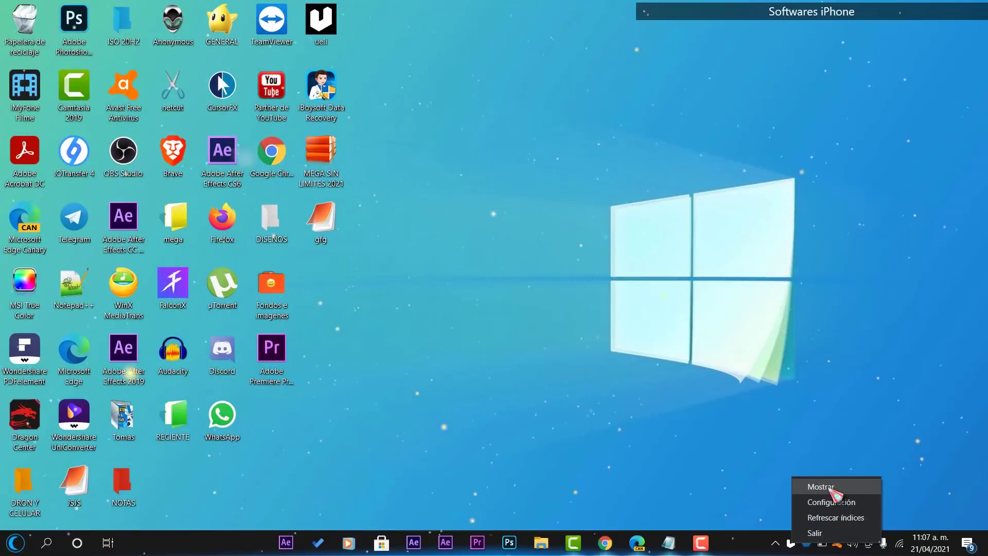
pyautogui.click(844, 504)
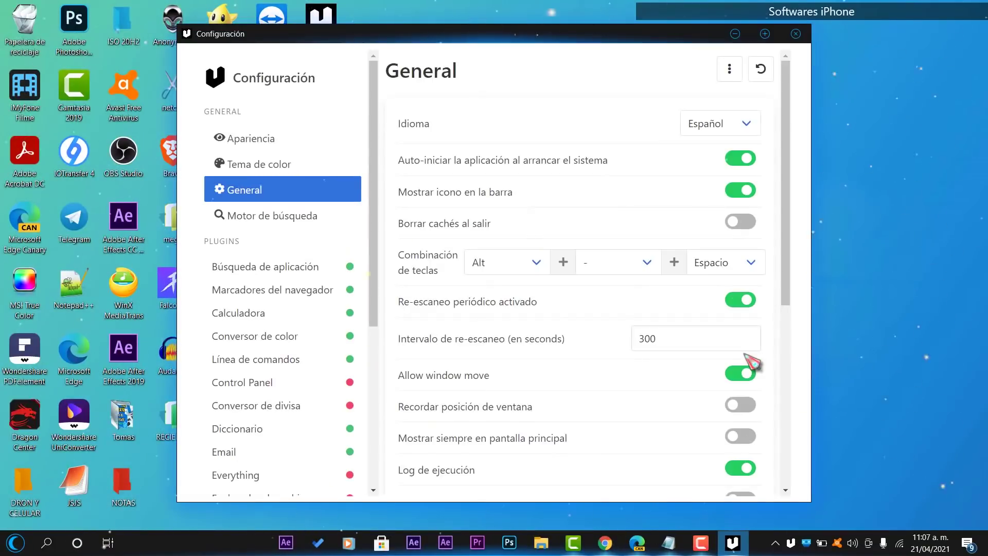
pyautogui.moveTo(455, 40); pyautogui.dragTo(430, 36)
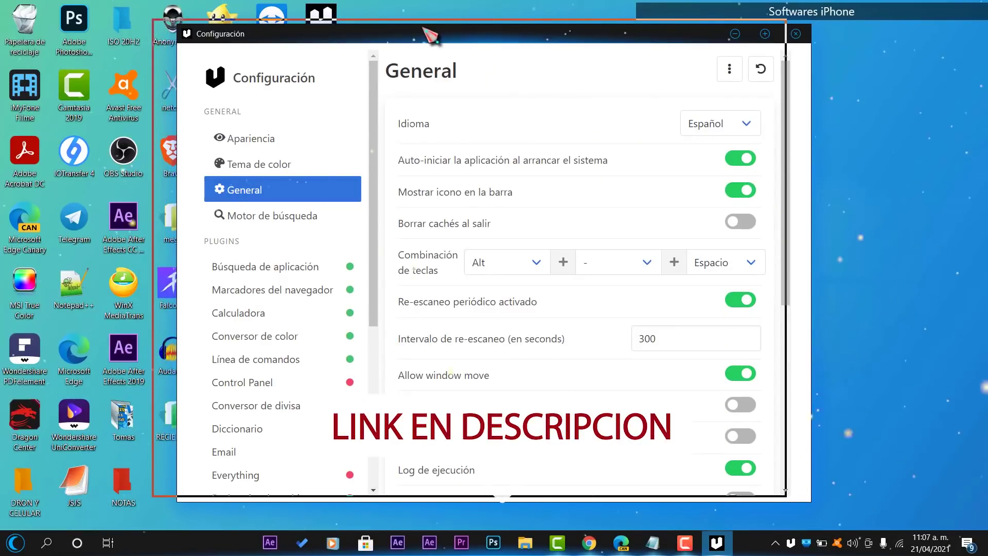
pyautogui.moveTo(430, 36); pyautogui.dragTo(430, 36)
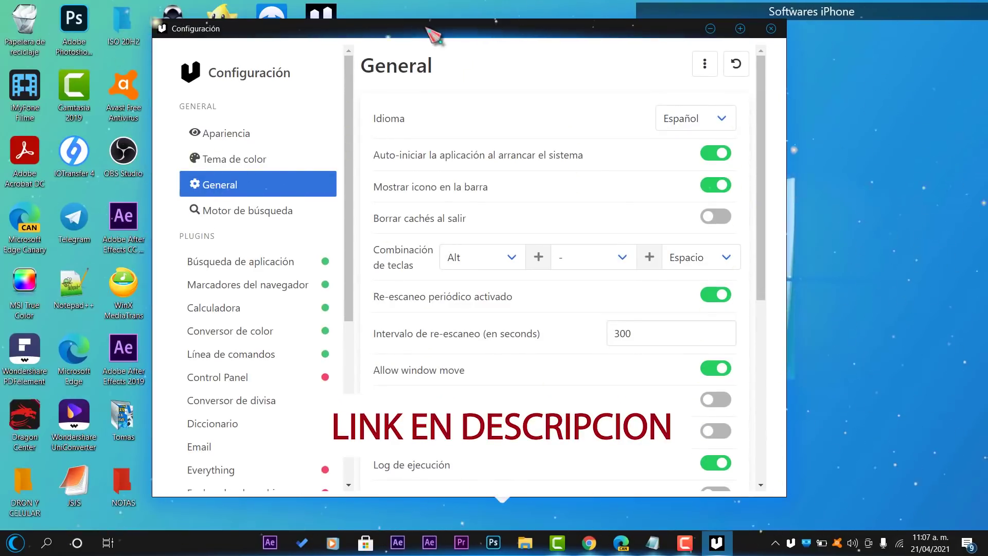
# - Examine the additional configuration actions on the General page and look through the list of available plugins
pyautogui.click(704, 63)
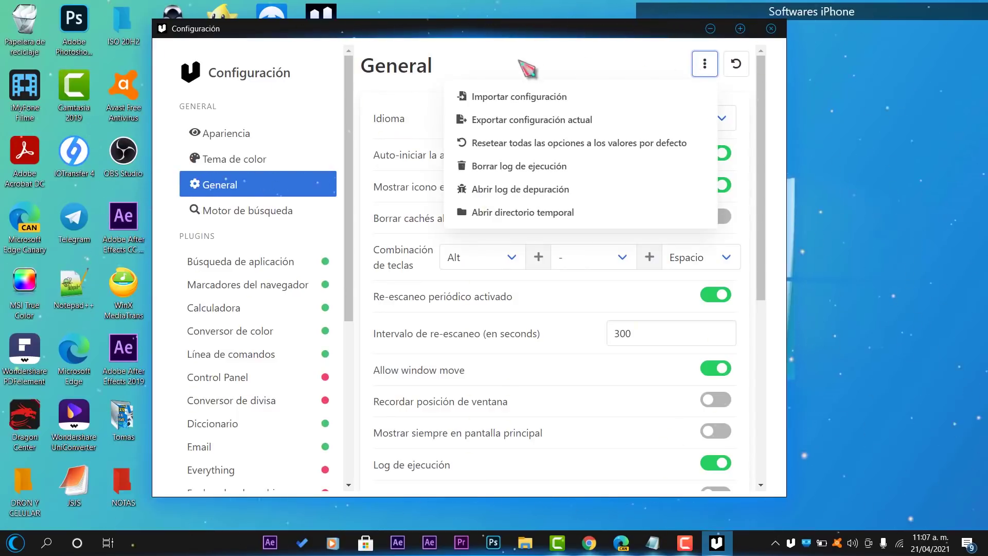
pyautogui.scroll(-5, 267, 311)
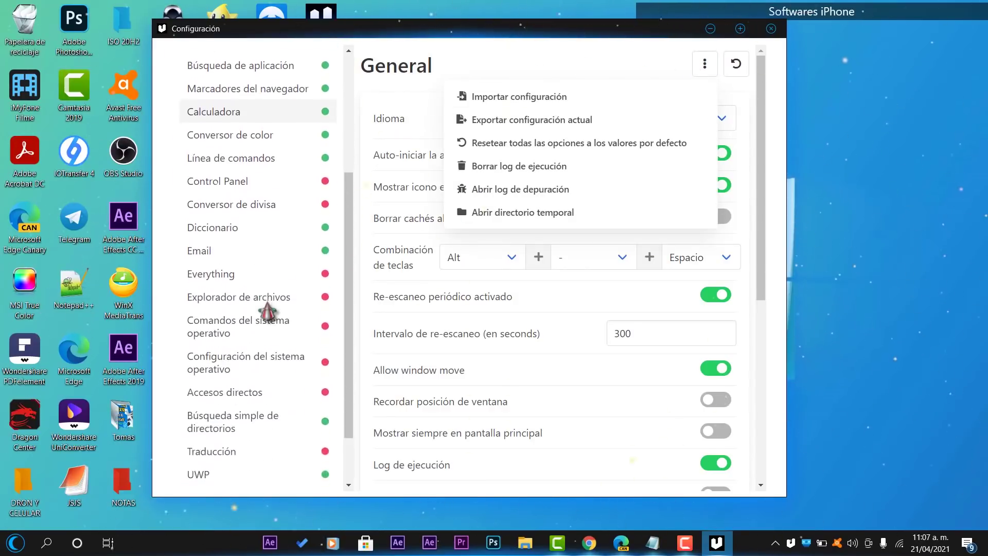
pyautogui.scroll(5, 266, 310)
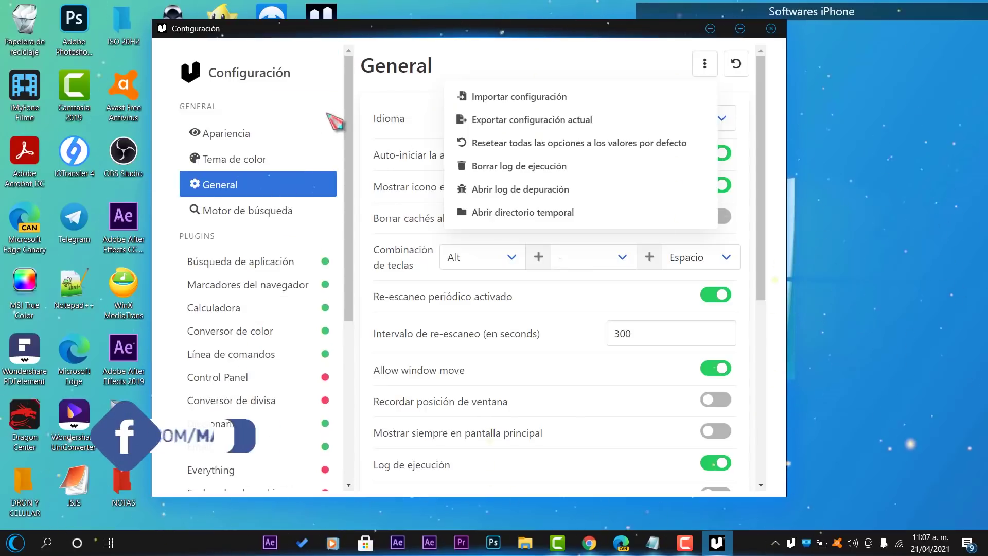
# - Review the Apariencia settings for the input field, the search results box and the general window options
pyautogui.click(325, 137)
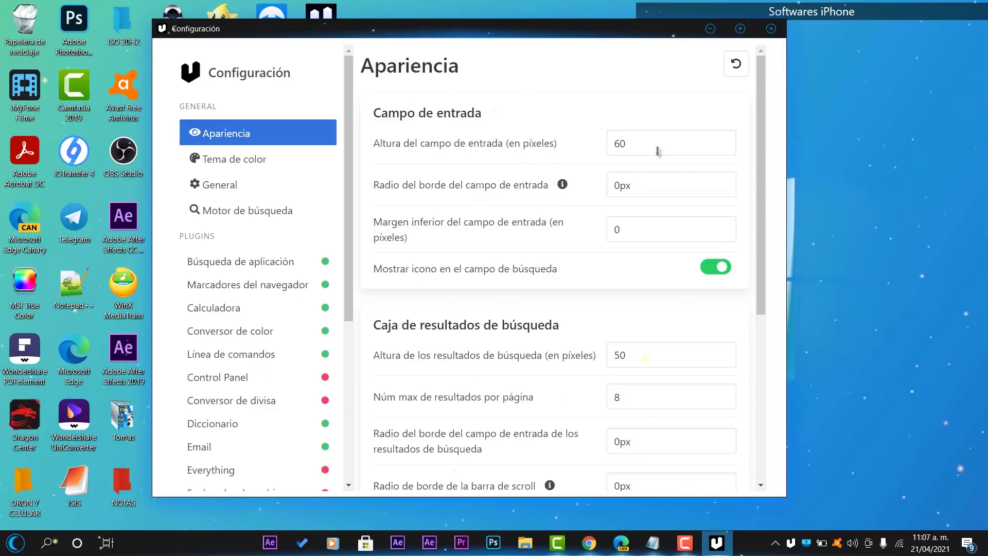
pyautogui.scroll(-2, 647, 165)
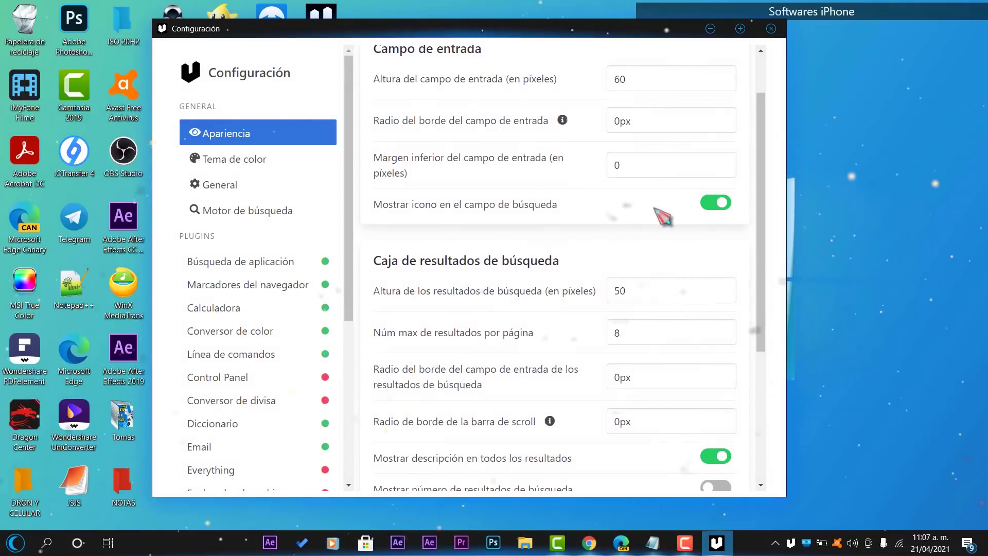
pyautogui.scroll(-3, 545, 231)
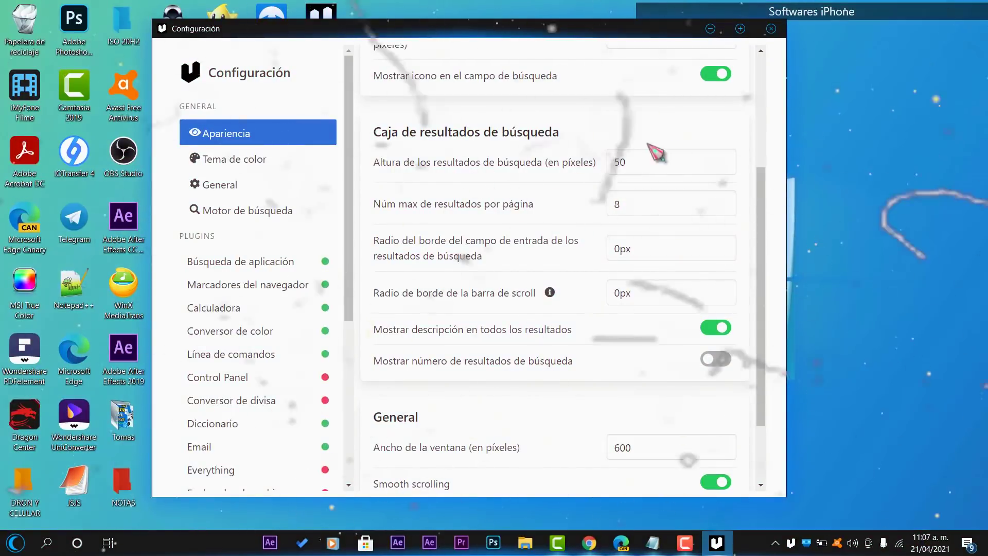
pyautogui.scroll(-1, 690, 175)
pyautogui.scroll(-1, 714, 148)
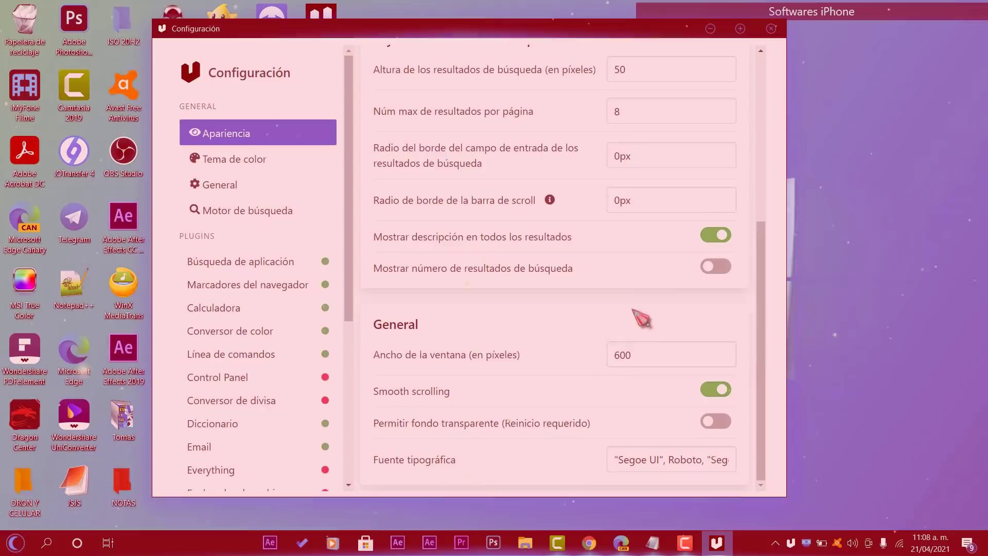
# - Review the Tema de color settings and view the colour selector for the scroll bar's highlight colour without changing it
pyautogui.click(296, 167)
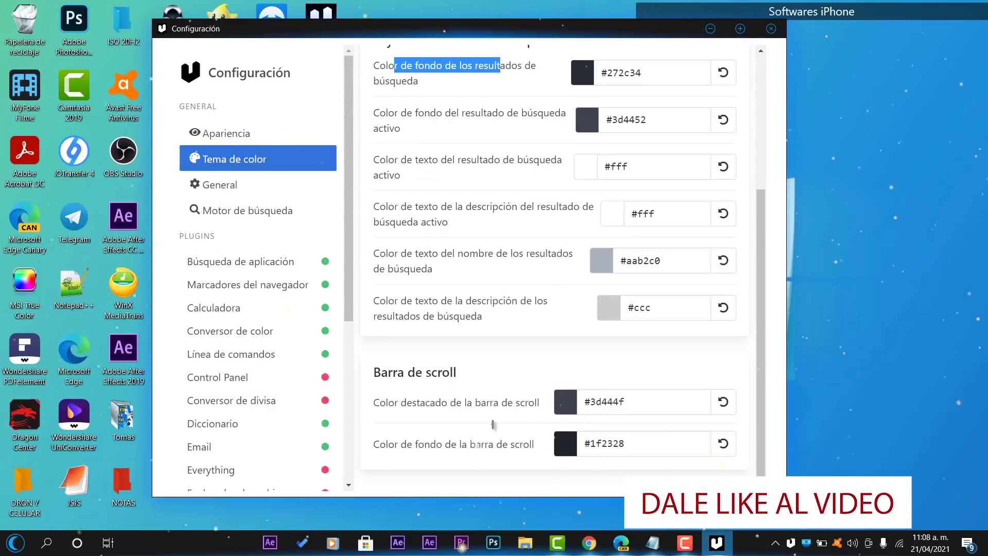
pyautogui.click(566, 404)
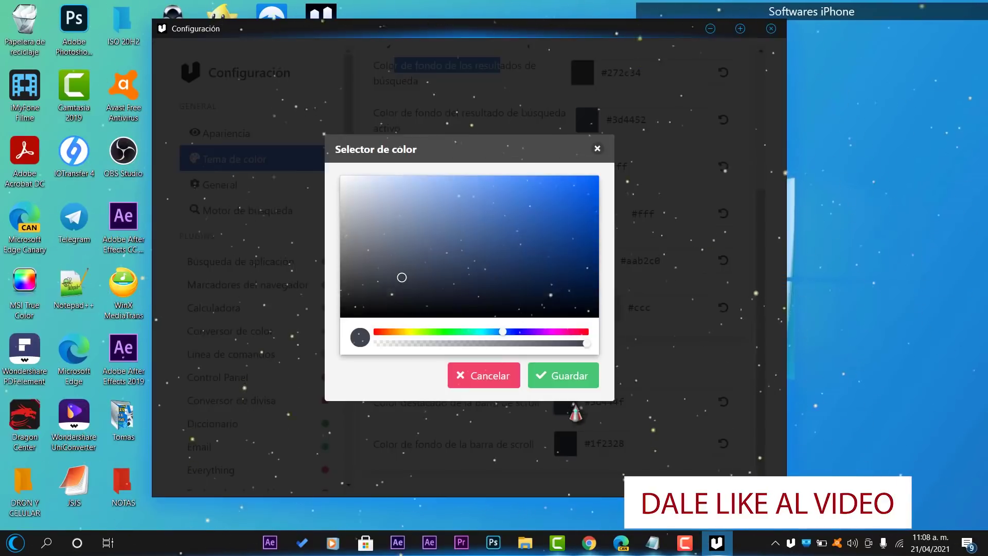
pyautogui.click(597, 148)
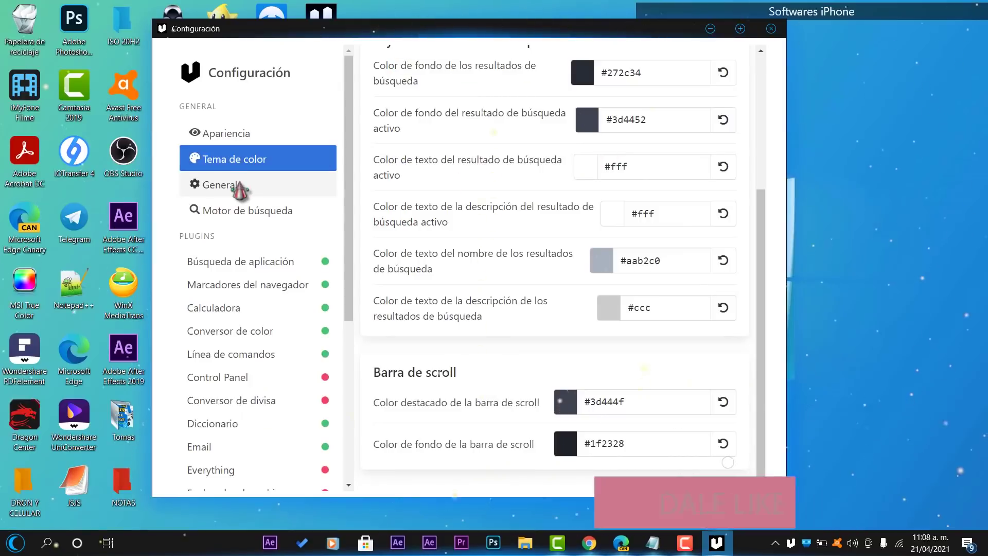
# - Review the General settings, including the import and export actions, key combination, window behaviour, decimal separator and version information
pyautogui.click(240, 186)
pyautogui.scroll(3, 592, 180)
pyautogui.click(705, 64)
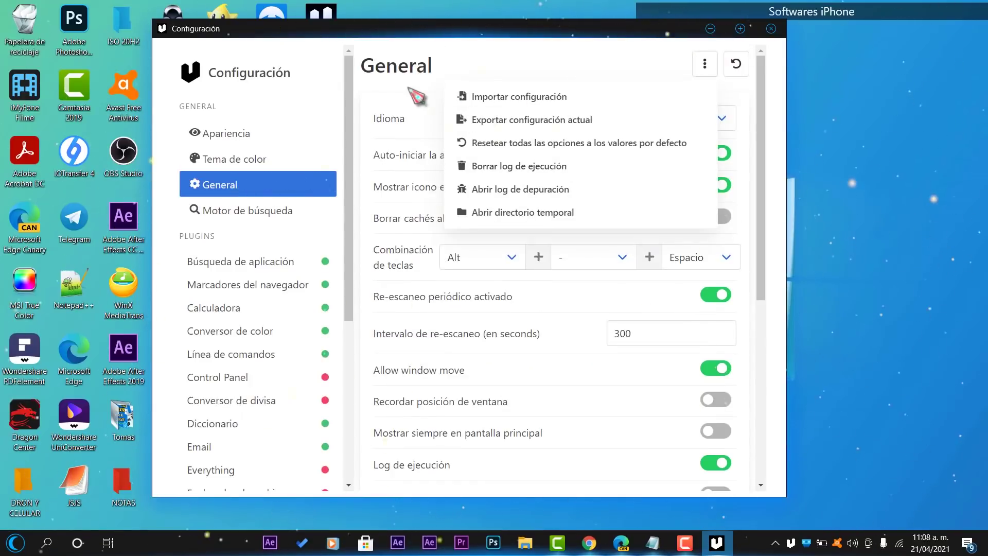
pyautogui.click(707, 66)
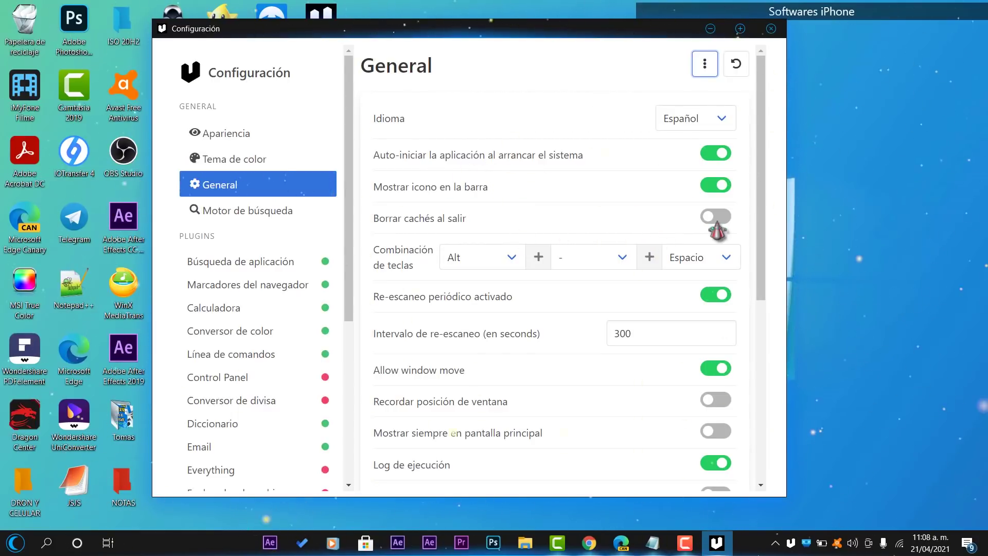
pyautogui.scroll(-2, 540, 201)
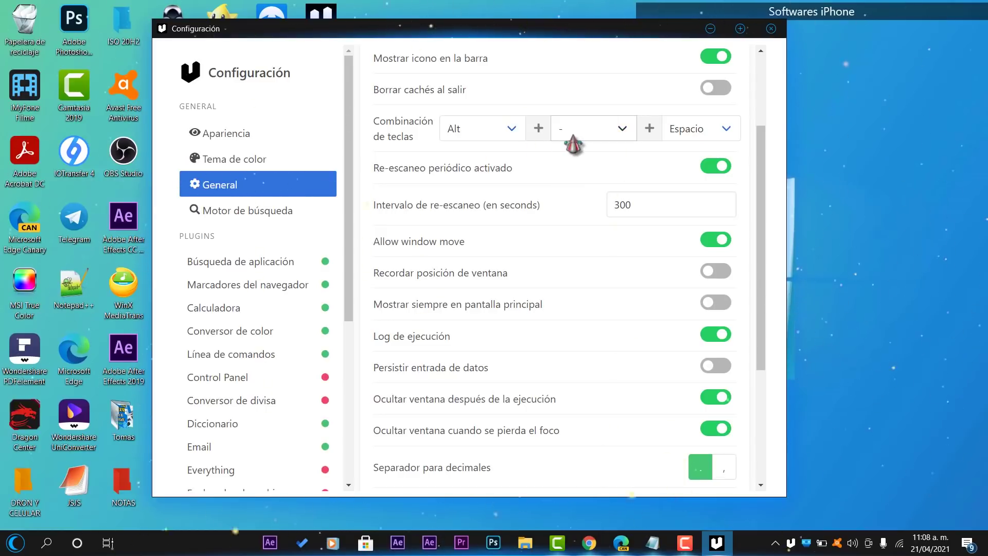
pyautogui.scroll(-2, 468, 208)
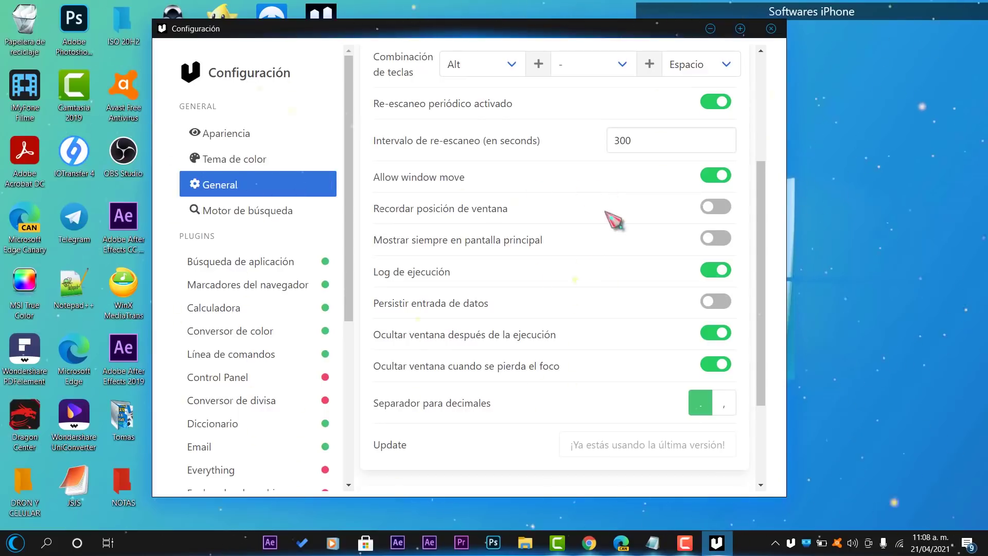
pyautogui.scroll(-4, 592, 278)
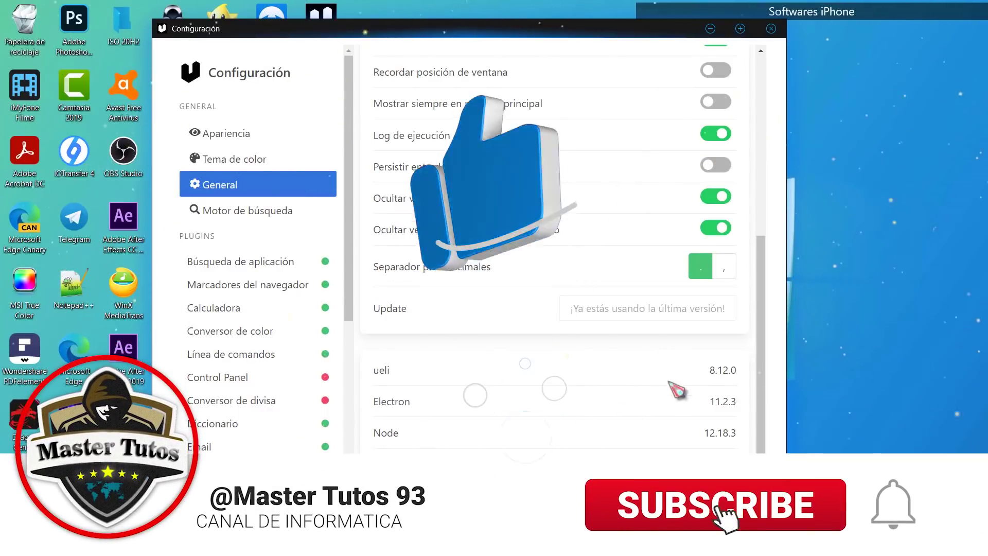
# - Review the Motor de búsqueda and Búsqueda de aplicación settings, viewing the form for adding an application directory without saving one
pyautogui.click(247, 210)
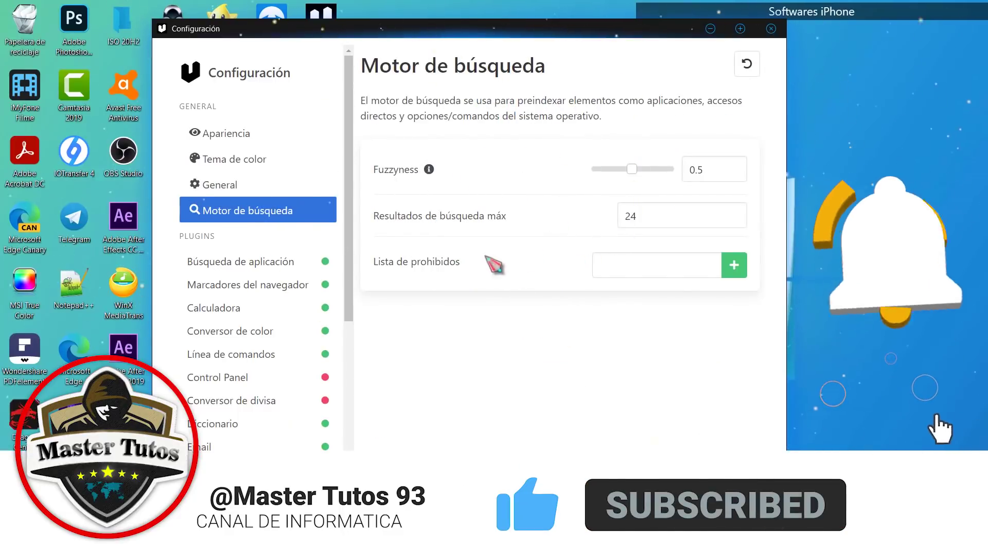
pyautogui.scroll(-3, 263, 275)
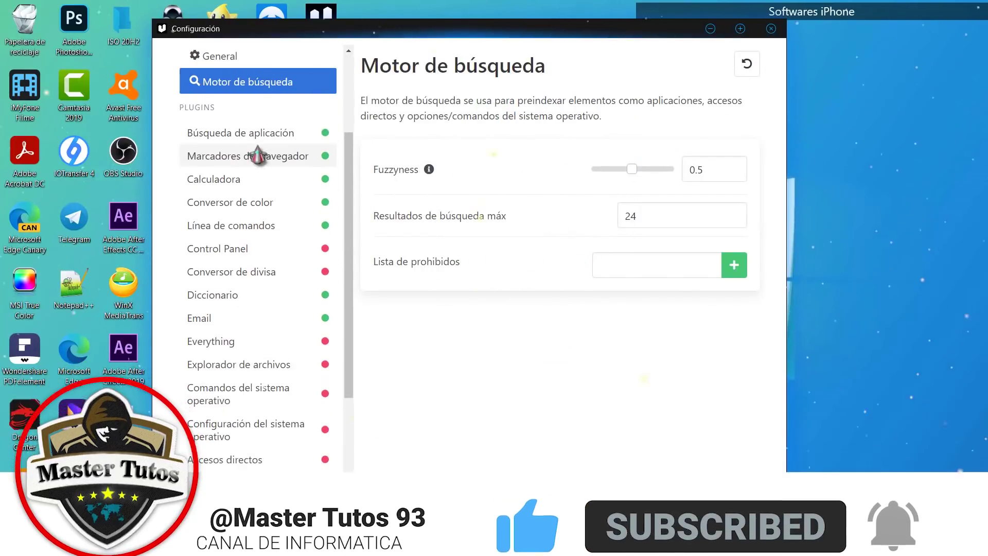
pyautogui.click(258, 135)
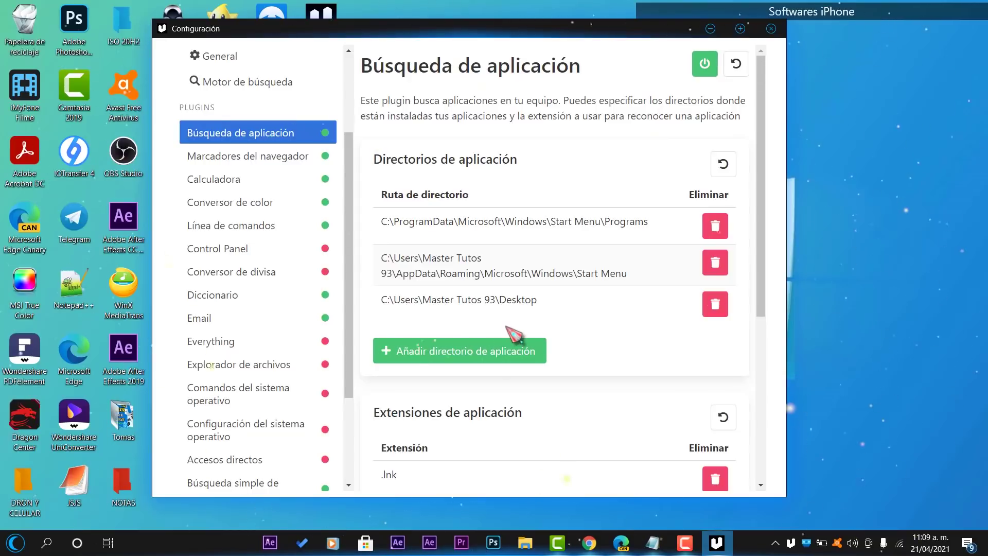
pyautogui.click(466, 360)
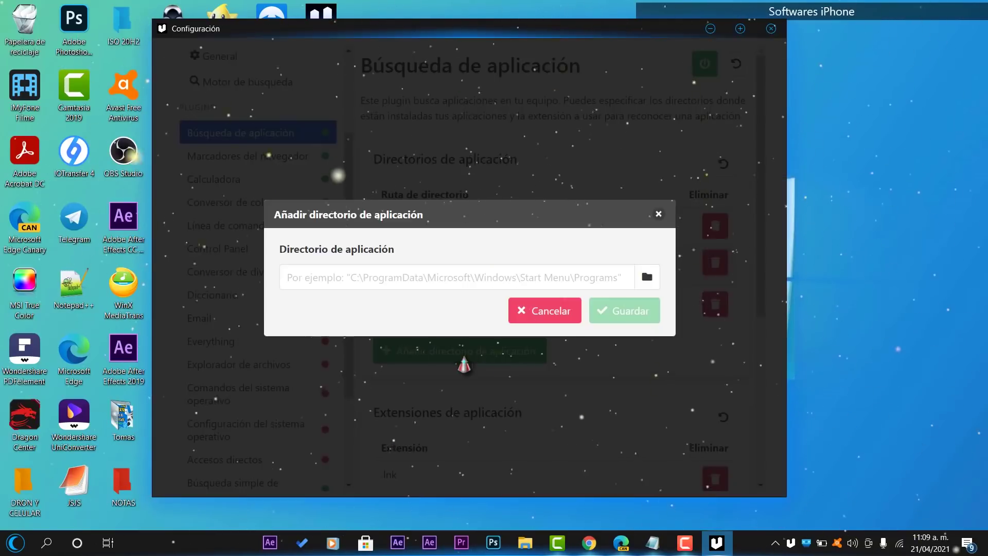
pyautogui.click(656, 215)
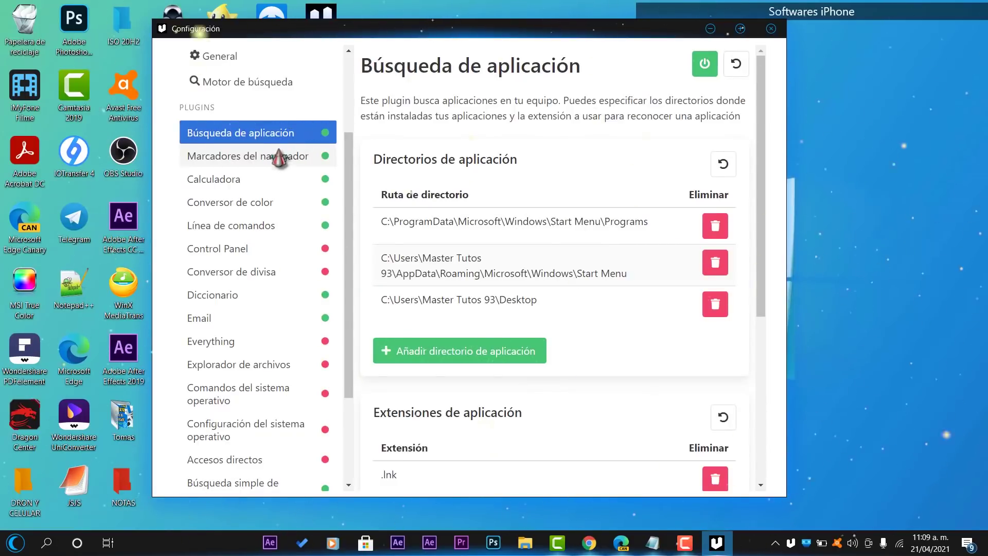
# - Examine the application extensions list, including .exe, and view the form for adding an extension without saving one
pyautogui.scroll(-5, 652, 370)
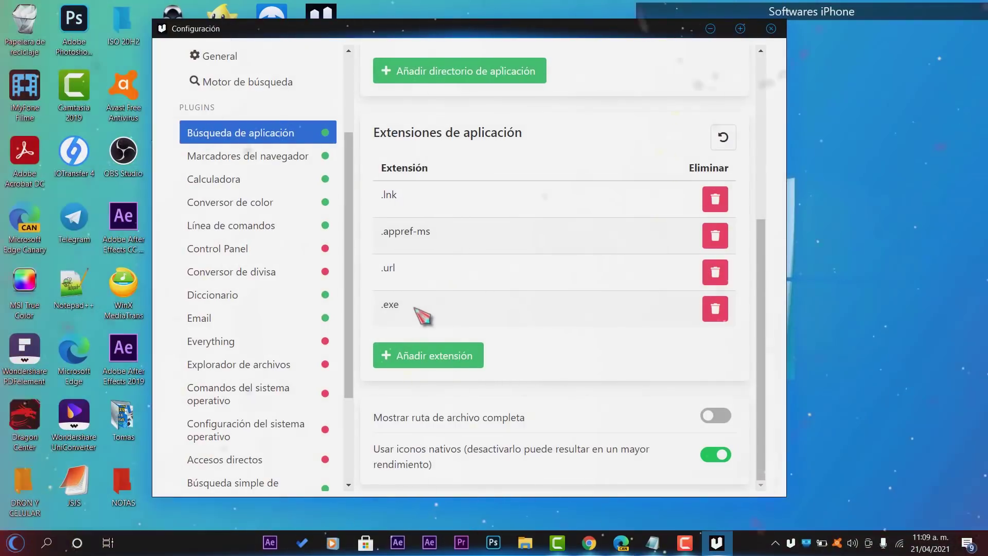
pyautogui.moveTo(418, 310); pyautogui.dragTo(381, 307)
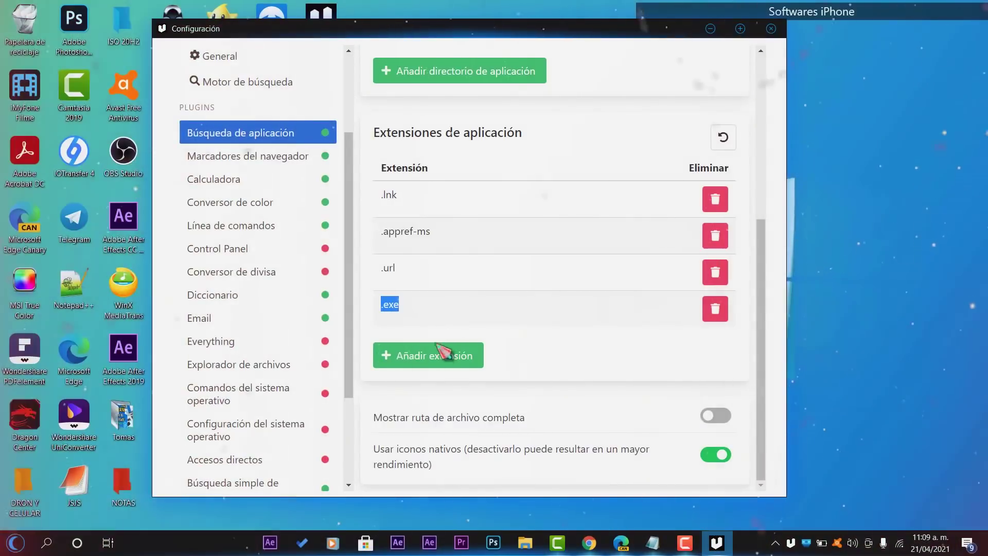
pyautogui.click(435, 352)
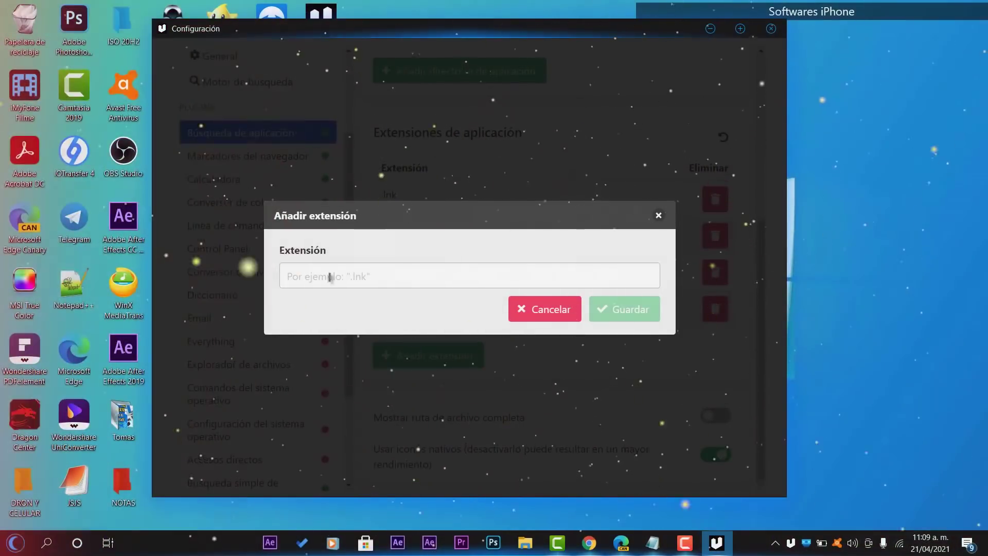
pyautogui.click(330, 276)
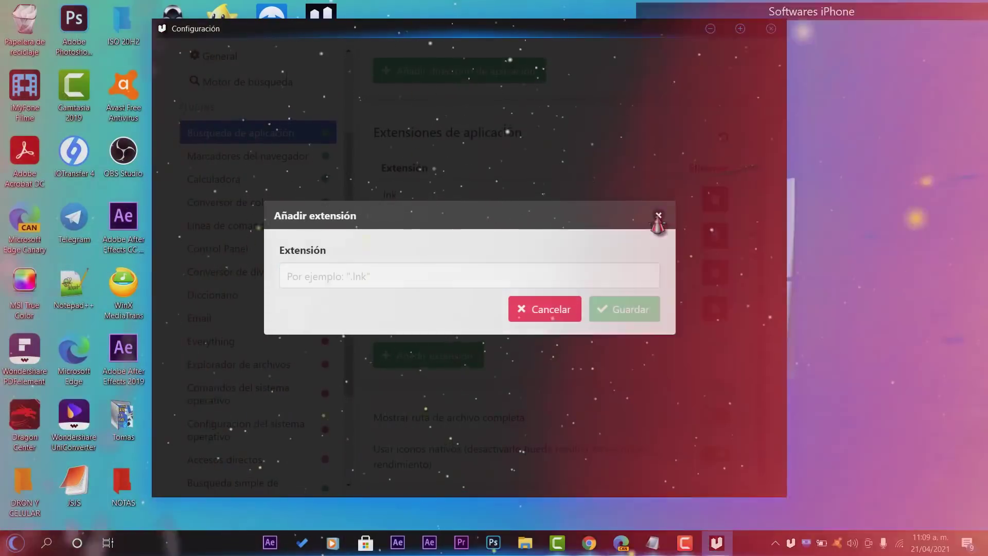
pyautogui.click(658, 215)
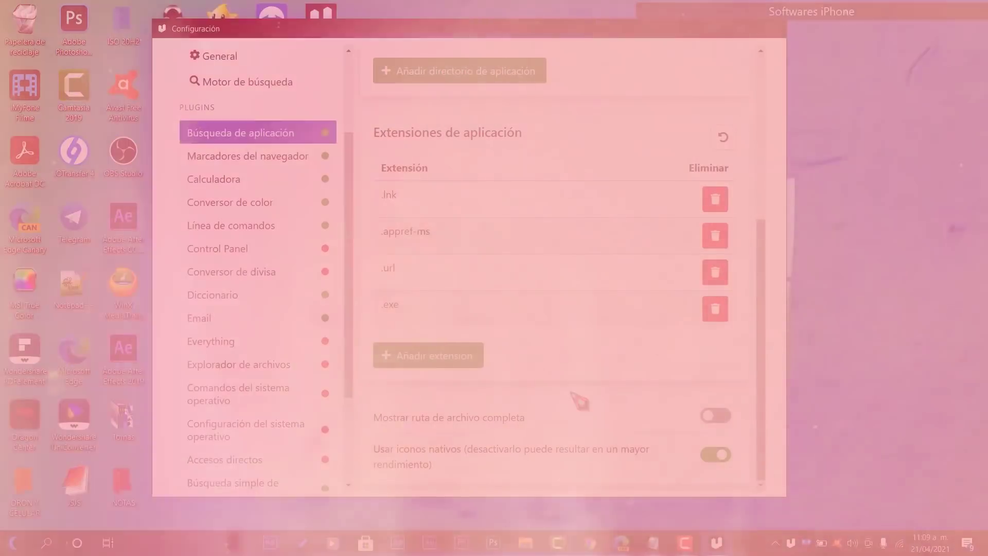
# - Review the browsers offered by the Marcadores del navegador plugin and keep Google Chrome selected
pyautogui.click(241, 163)
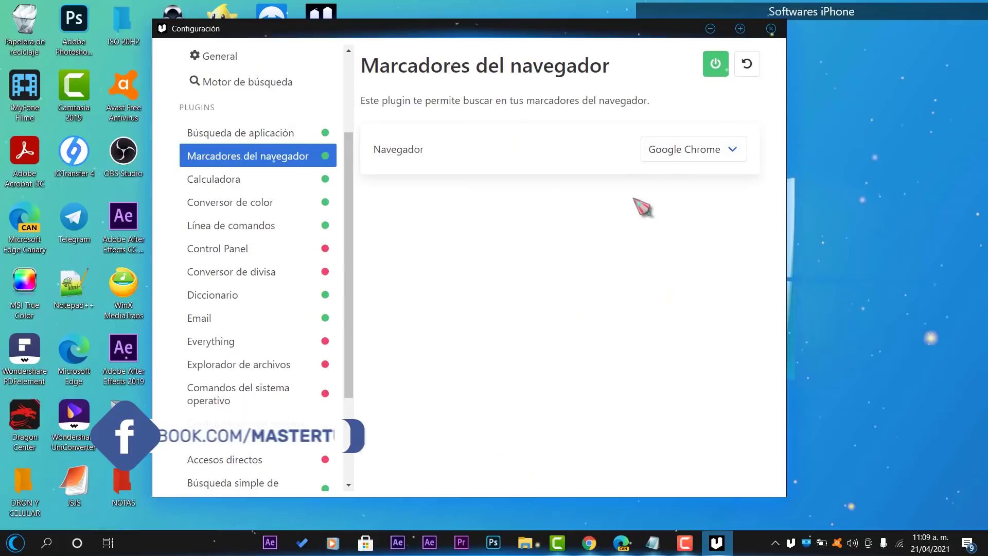
pyautogui.click(698, 151)
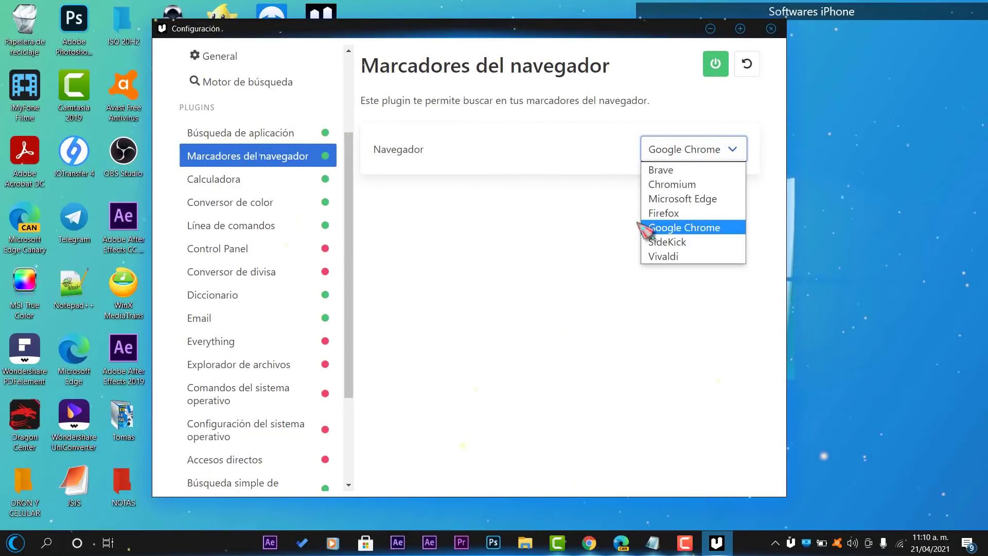
pyautogui.click(677, 229)
# - Review the settings of the Calculadora, Conversor de color and Línea de comandos plugins
pyautogui.click(242, 185)
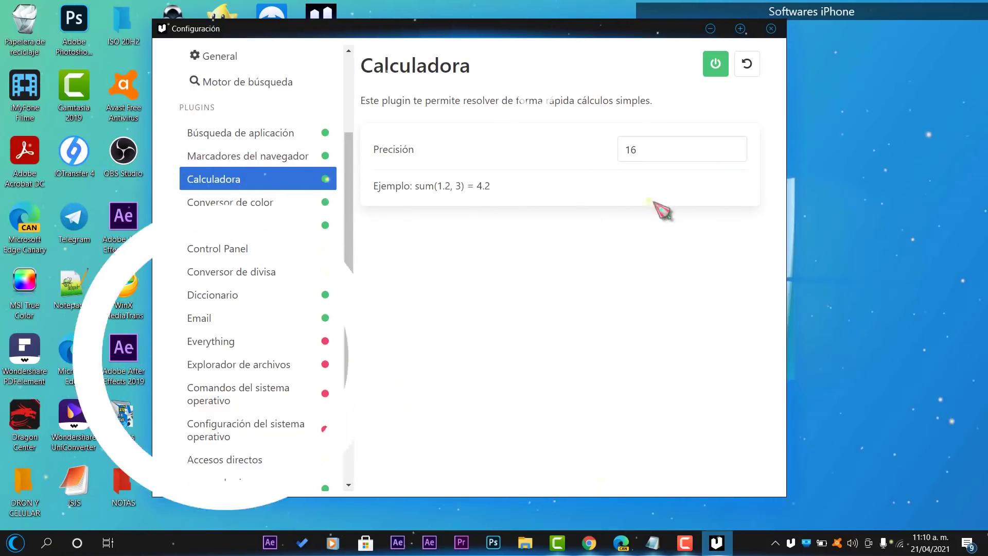
pyautogui.click(276, 203)
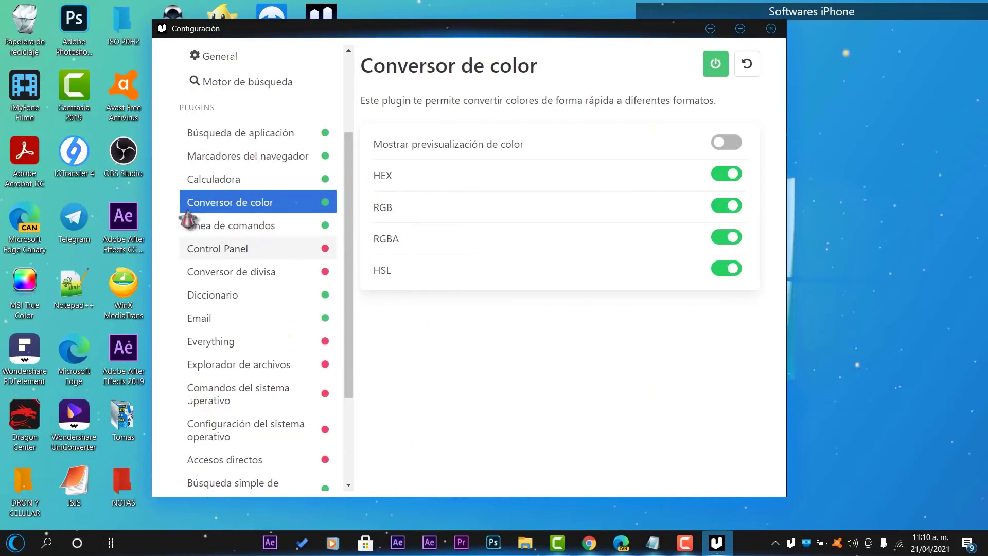
pyautogui.click(242, 226)
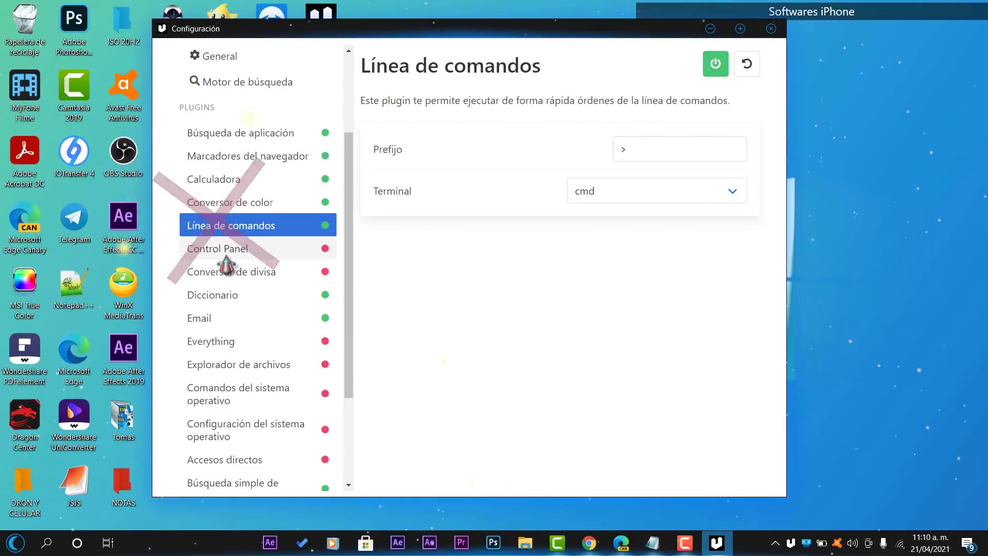
# - Enable the Control Panel and Conversor de divisa plugins
pyautogui.click(227, 255)
pyautogui.moveTo(370, 100); pyautogui.dragTo(691, 99)
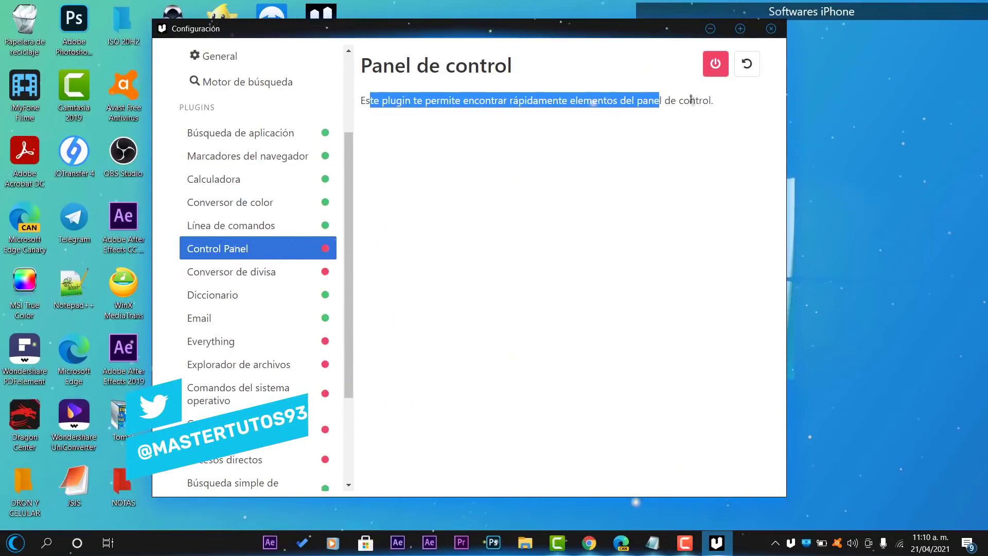
pyautogui.click(715, 64)
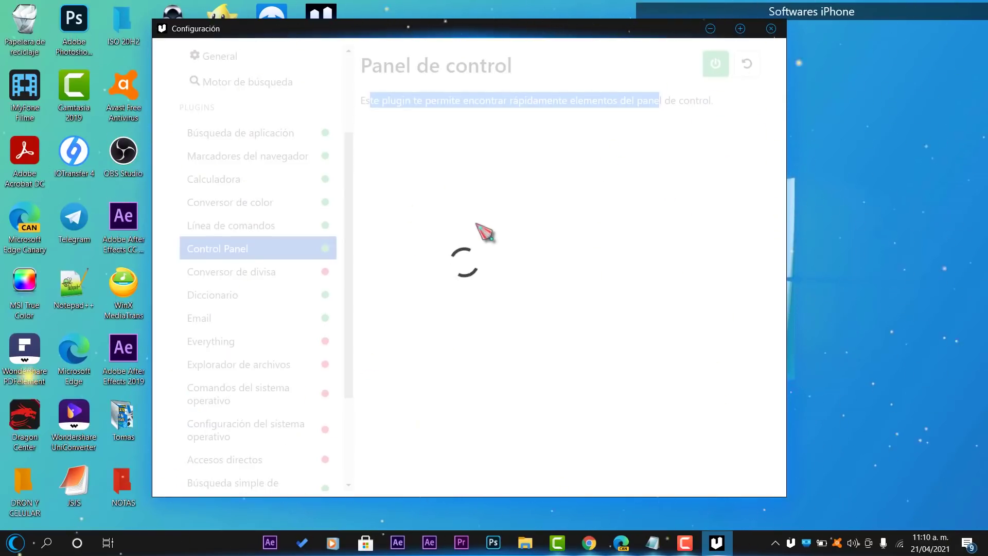
pyautogui.click(229, 275)
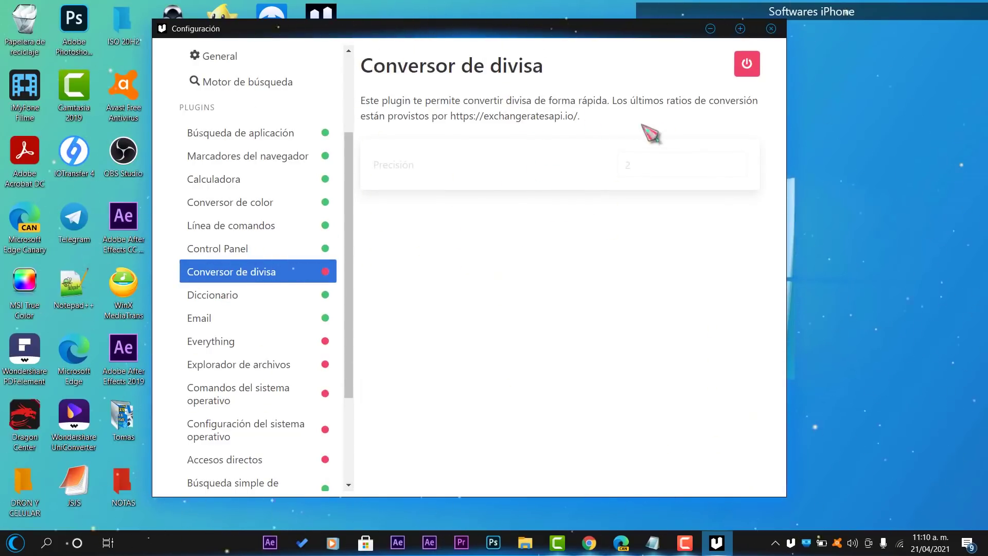
pyautogui.click(747, 64)
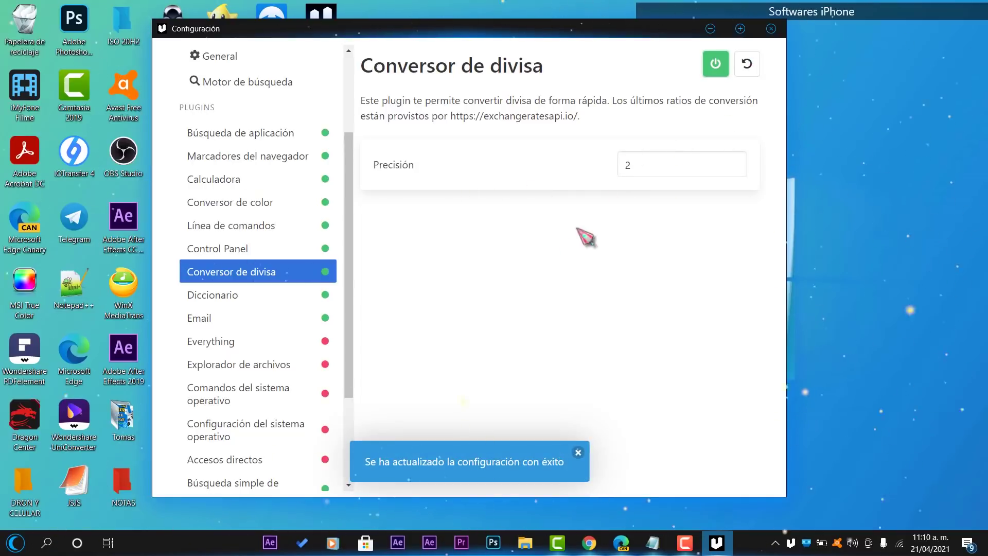
# - Review the Diccionario, Email, Everything and Explorador de archivos plugin pages, reading the description of the local file search
pyautogui.click(258, 302)
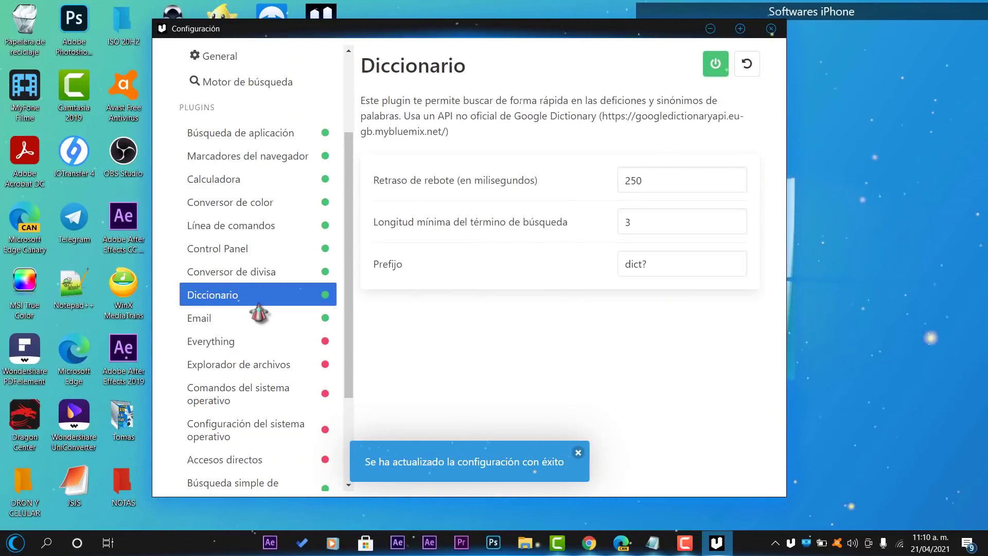
pyautogui.click(260, 321)
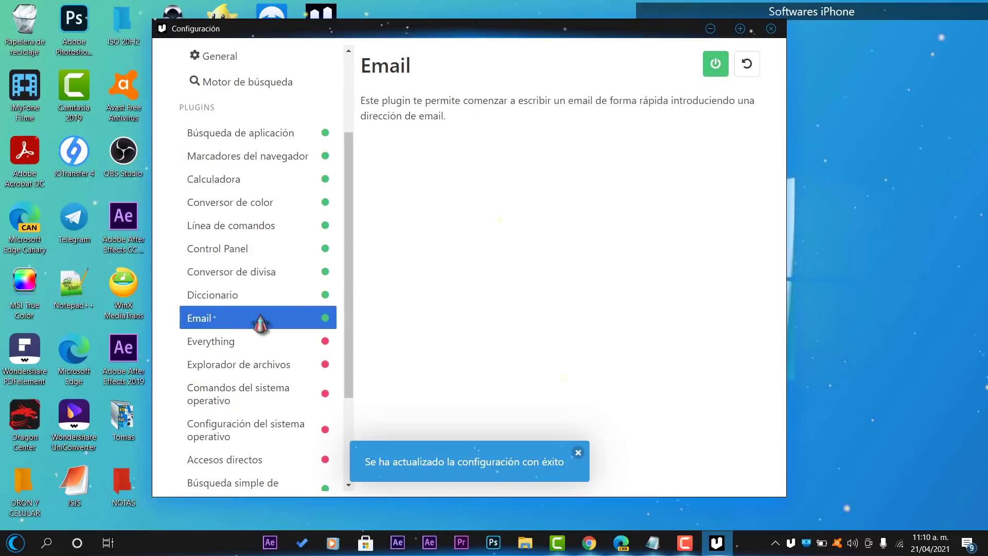
pyautogui.click(256, 345)
pyautogui.scroll(-2, 256, 355)
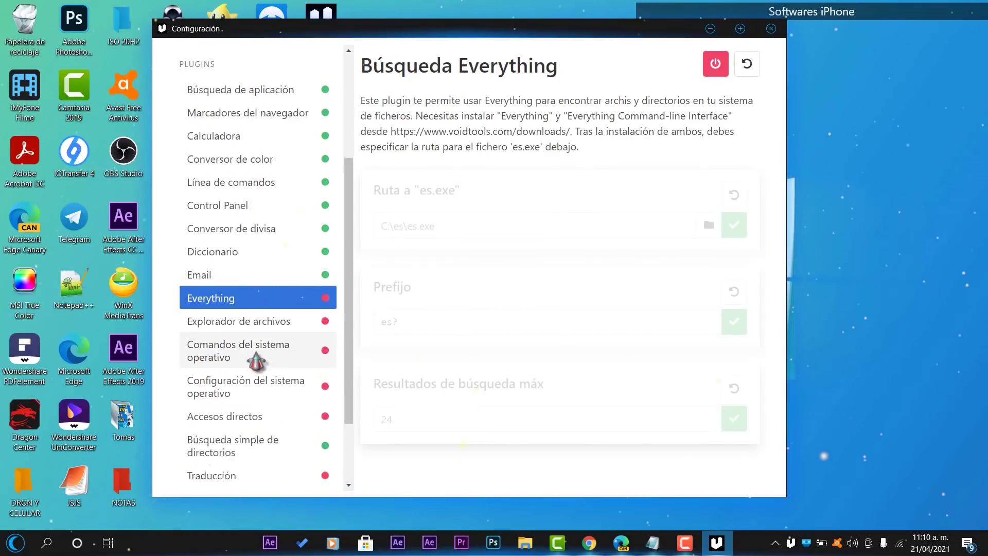
pyautogui.click(255, 305)
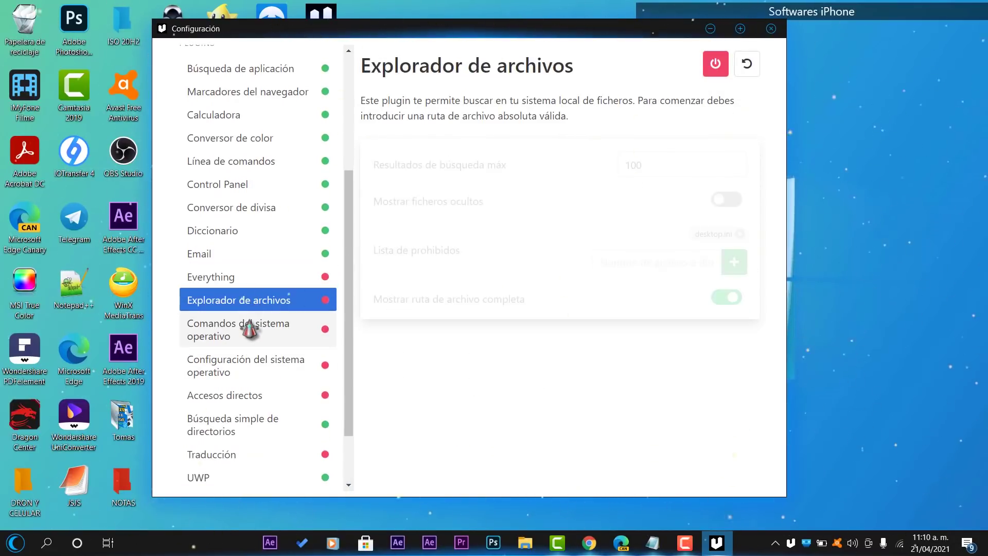
pyautogui.moveTo(468, 97); pyautogui.dragTo(637, 97)
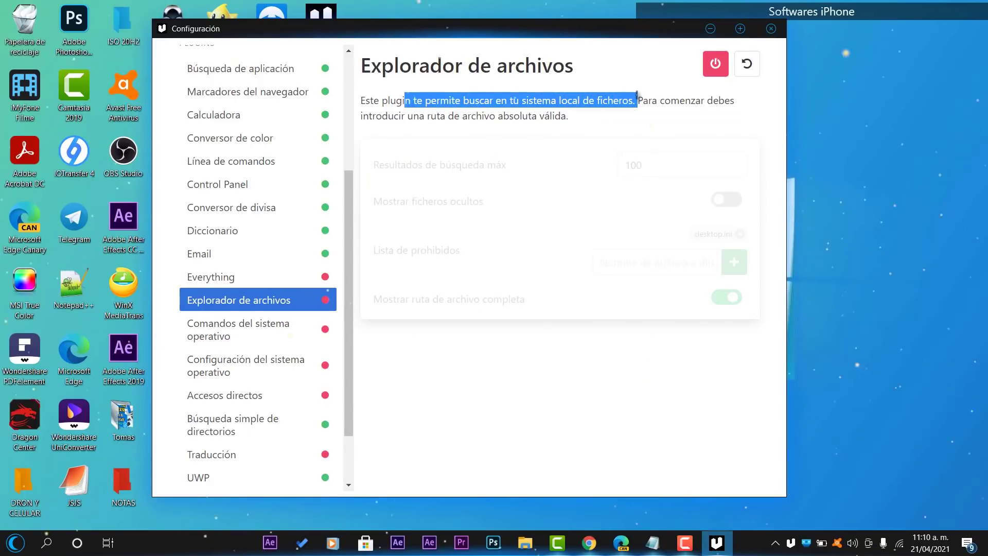
pyautogui.moveTo(467, 116); pyautogui.dragTo(602, 129)
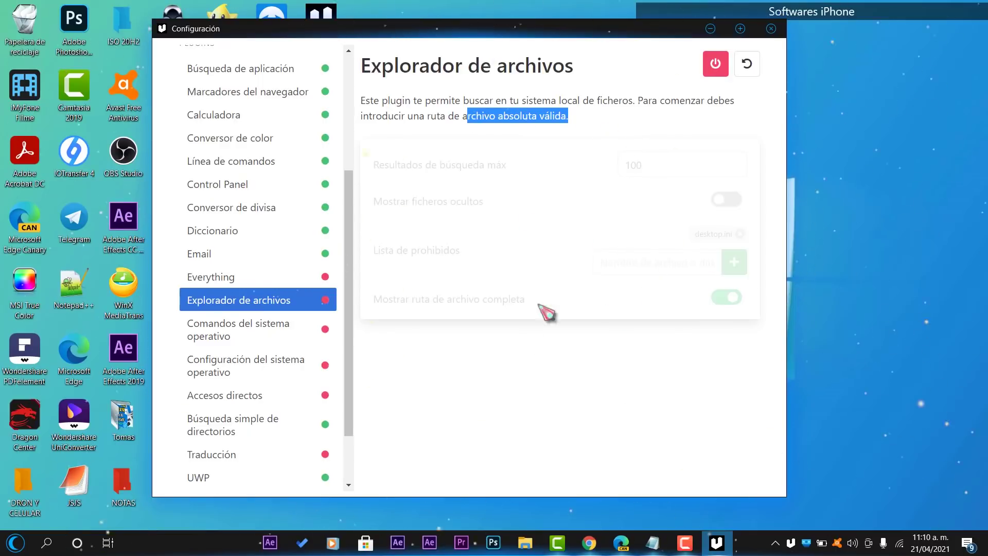
# - Review the remaining plugin pages, including Búsqueda simple de directorios, Traducción, UWP, URL, Búsqueda web and Workflow
pyautogui.click(242, 334)
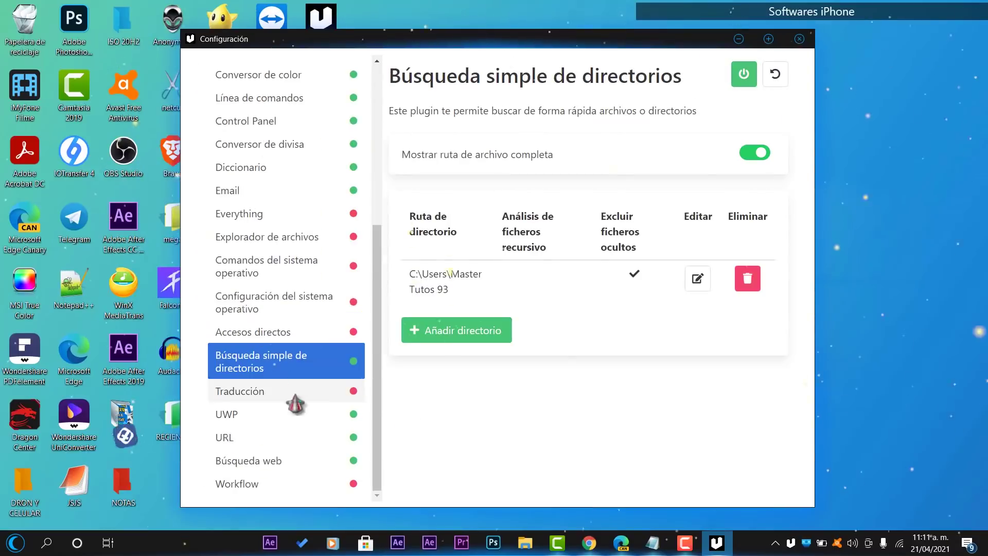
pyautogui.click(330, 397)
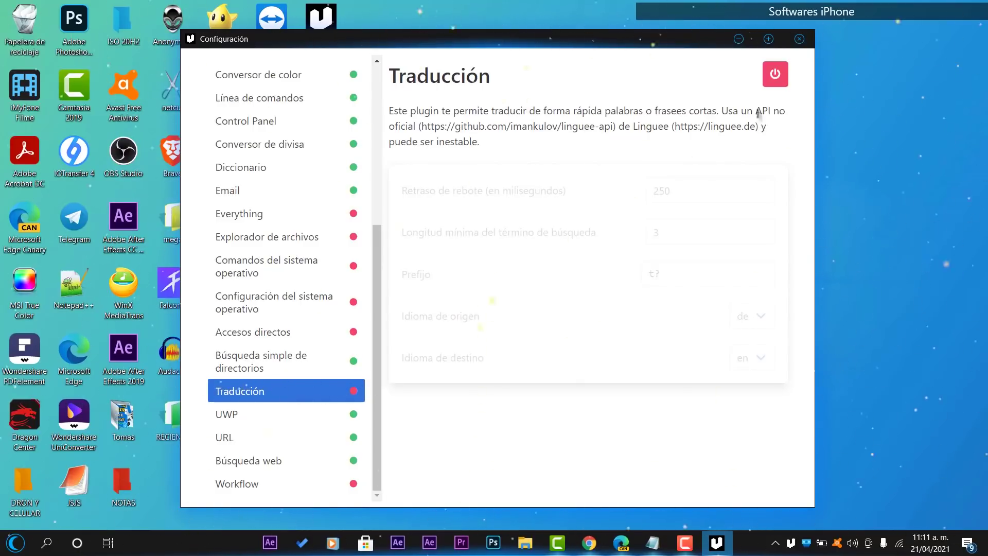
pyautogui.moveTo(446, 125); pyautogui.dragTo(612, 126)
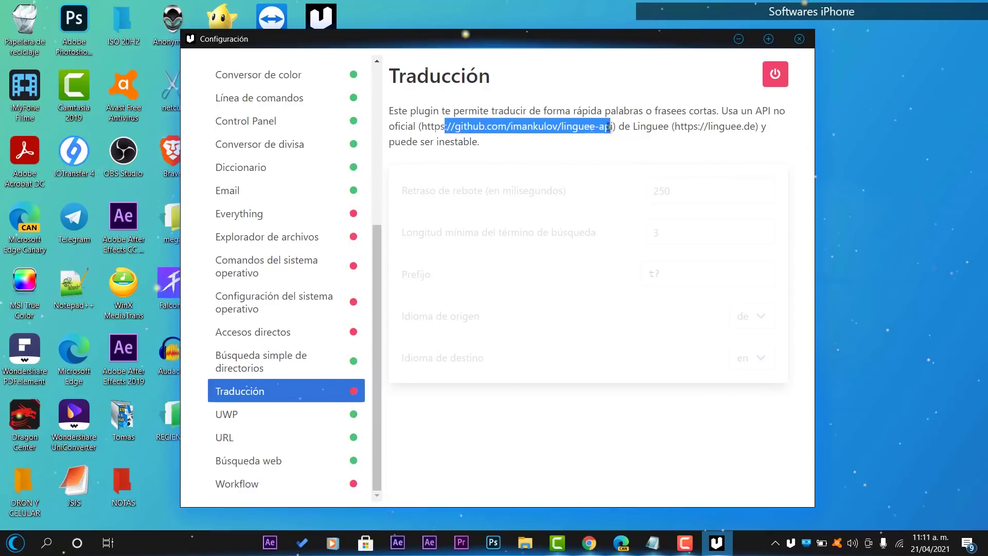
pyautogui.click(305, 416)
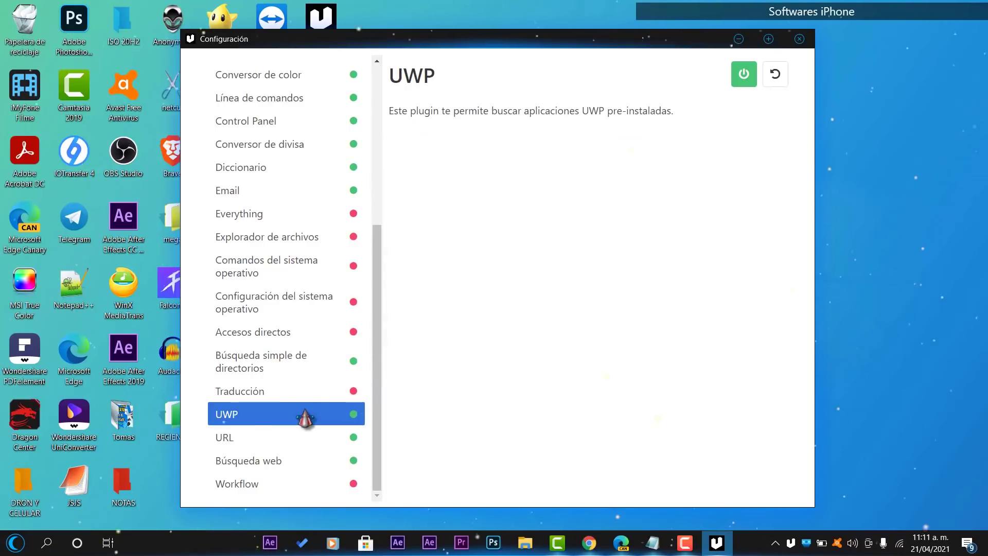
pyautogui.click(288, 441)
pyautogui.click(290, 461)
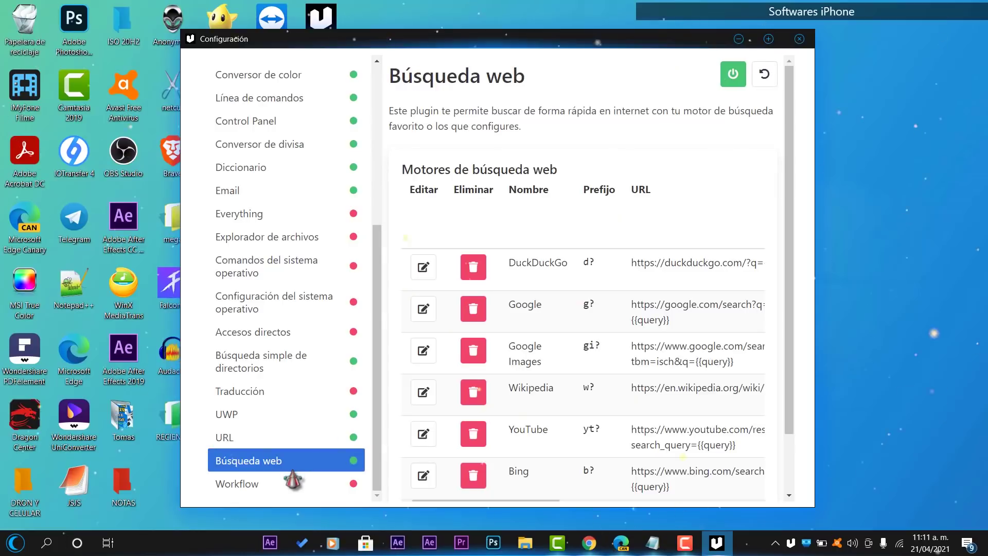
pyautogui.click(303, 483)
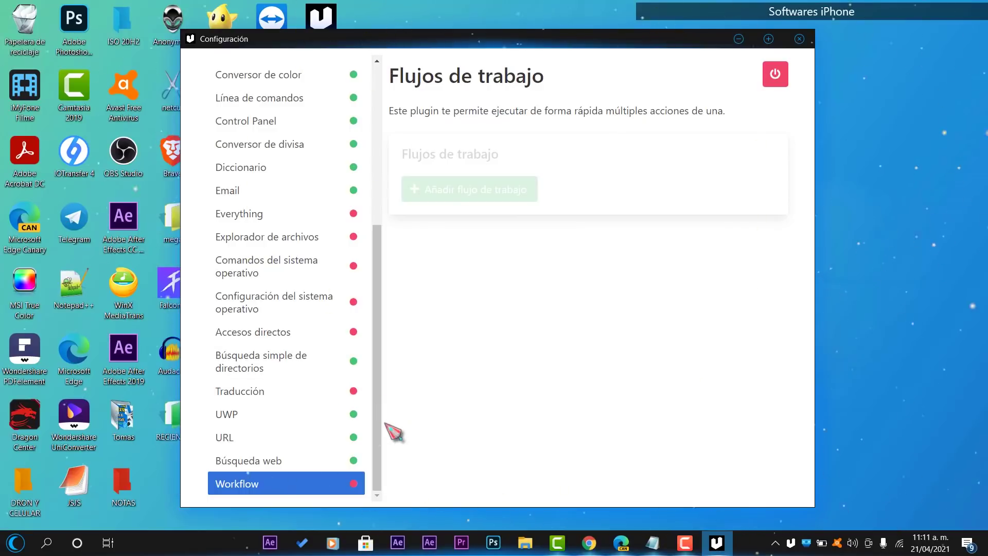
# - Close the configuration window and bring up the ueli search bar from the system tray
pyautogui.scroll(5, 345, 283)
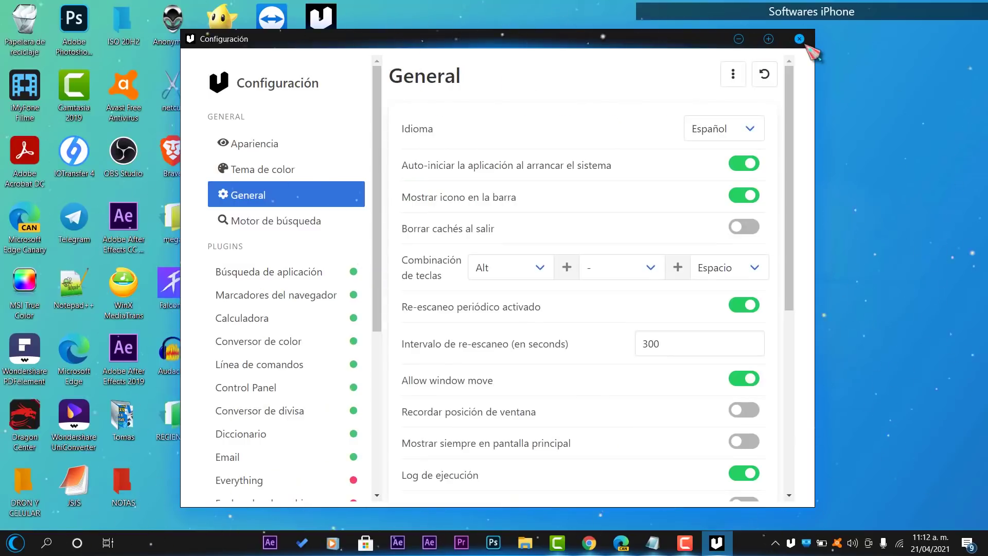
pyautogui.click(801, 39)
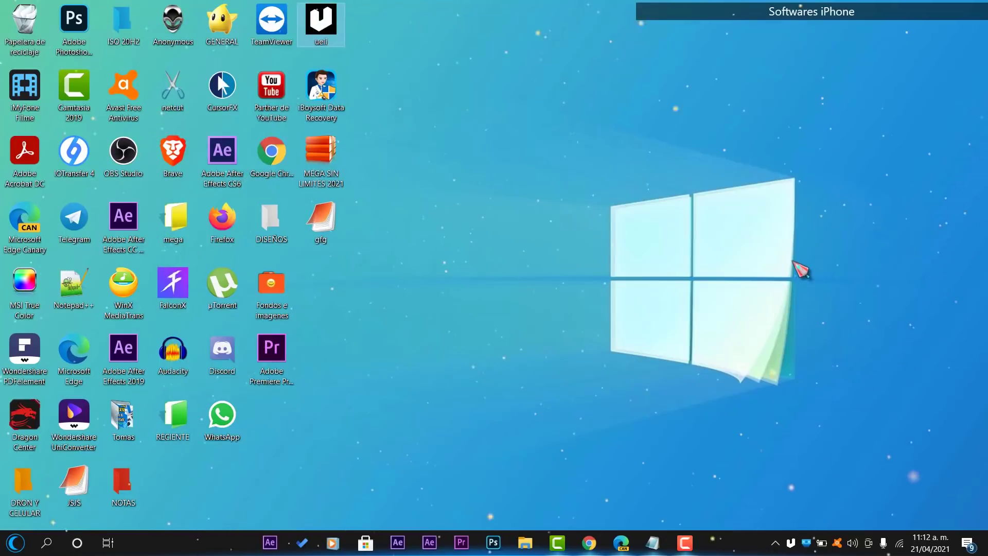
pyautogui.rightClick(787, 547)
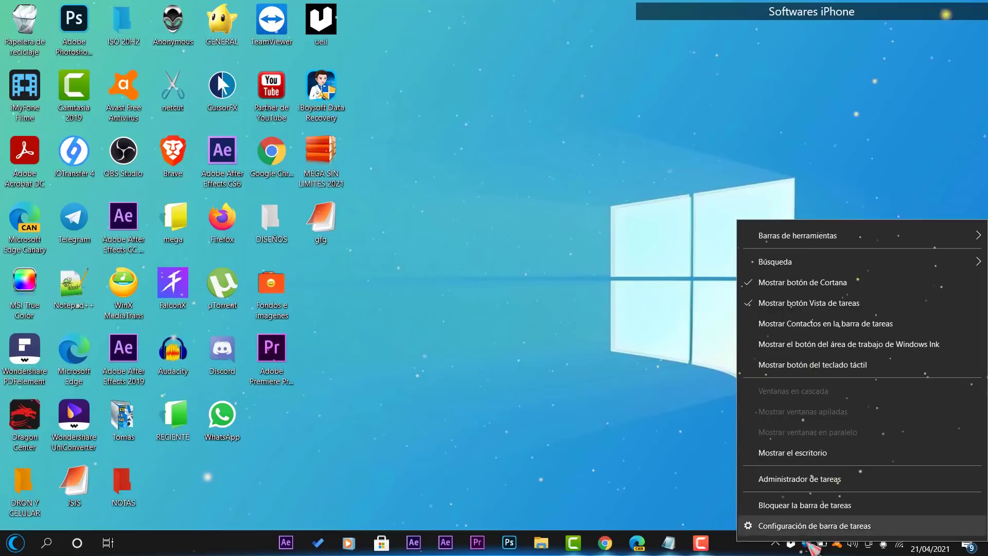
pyautogui.rightClick(791, 543)
pyautogui.click(824, 497)
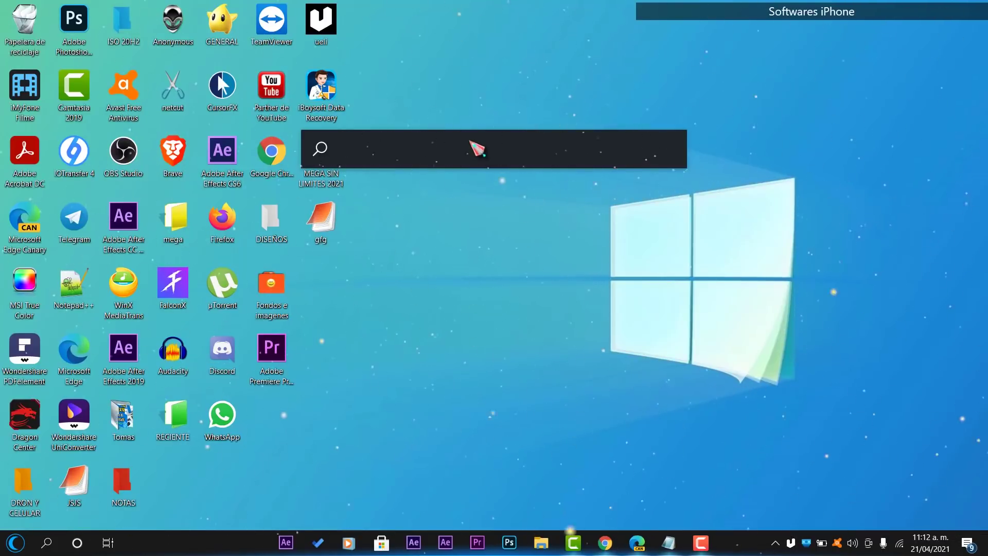
# - Search the launcher for "windows cen", look over the matching apps and bookmarks, and clear the query
pyautogui.write('windows')
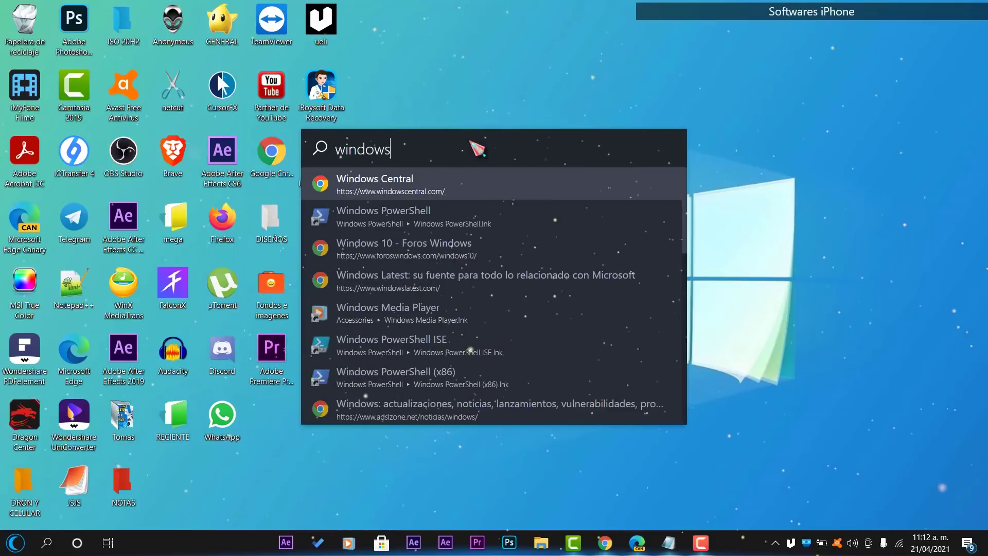
pyautogui.write(' cen')
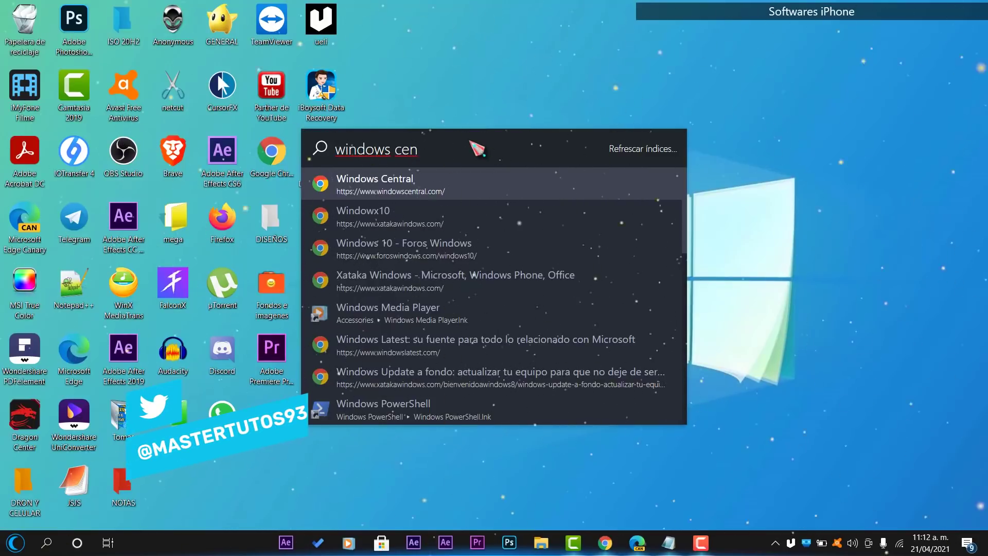
pyautogui.press('BackSpace')
pyautogui.press('BackSpace')
pyautogui.press('BackSpace')
pyautogui.press('BackSpace')
pyautogui.press('BackSpace')
pyautogui.press('BackSpace')
pyautogui.press('BackSpace')
pyautogui.press('BackSpace')
pyautogui.press('BackSpace')
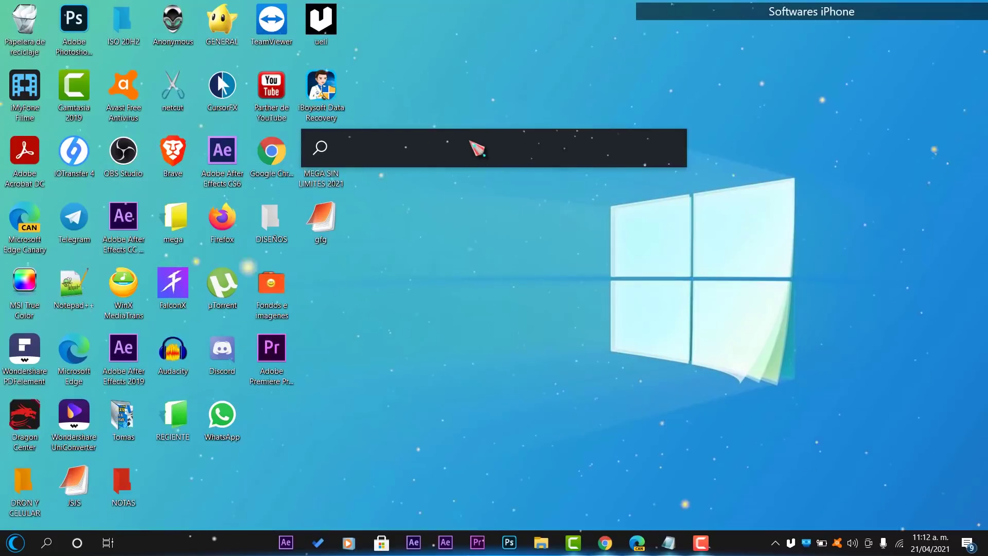
# - Search the launcher for "adobe" and clear the query after viewing the results
pyautogui.write('adobe')
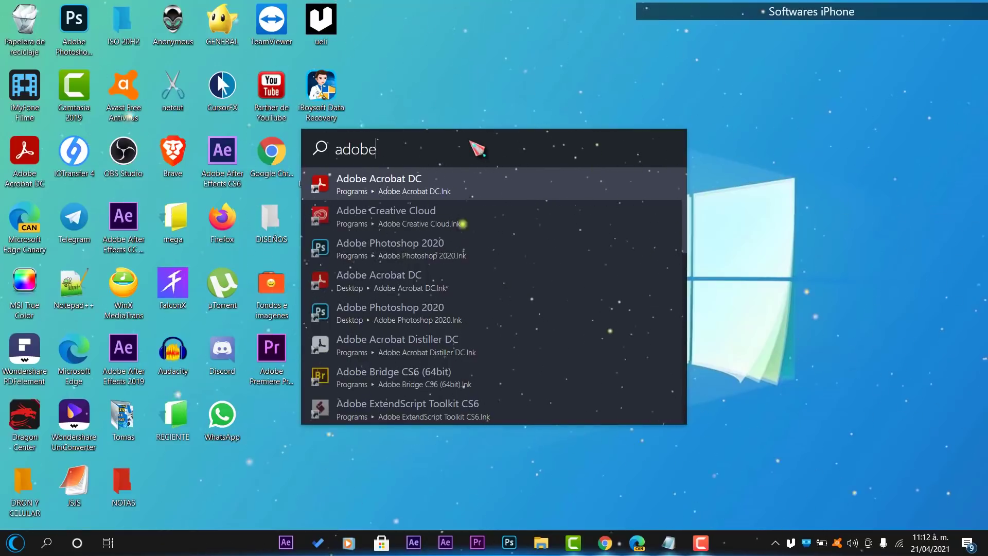
pyautogui.press('BackSpace')
pyautogui.press('BackSpace')
pyautogui.press('BackSpace')
pyautogui.press('BackSpace')
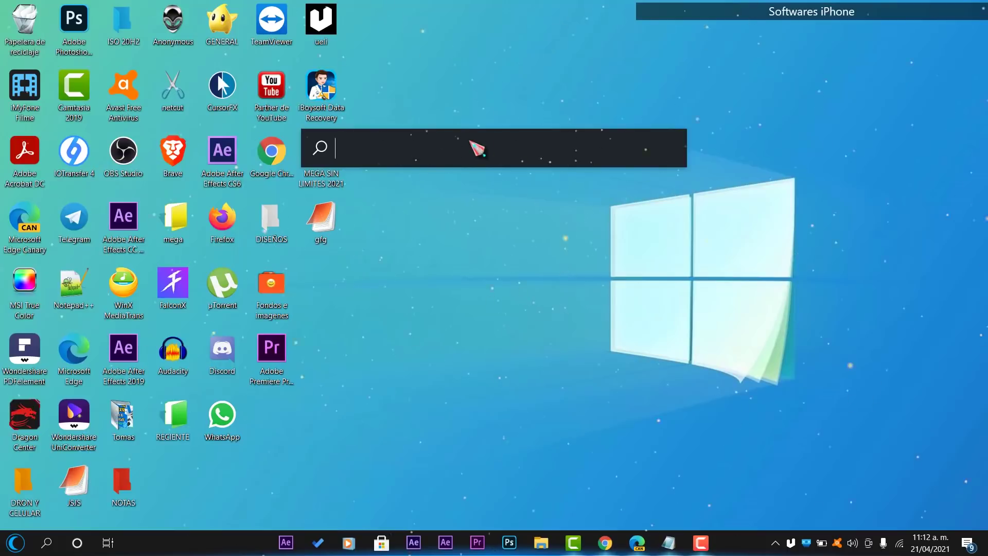
# - Search the launcher for "iso", review the suggestions, and empty the search bar
pyautogui.write('us')
pyautogui.press('BackSpace')
pyautogui.press('BackSpace')
pyautogui.write('is')
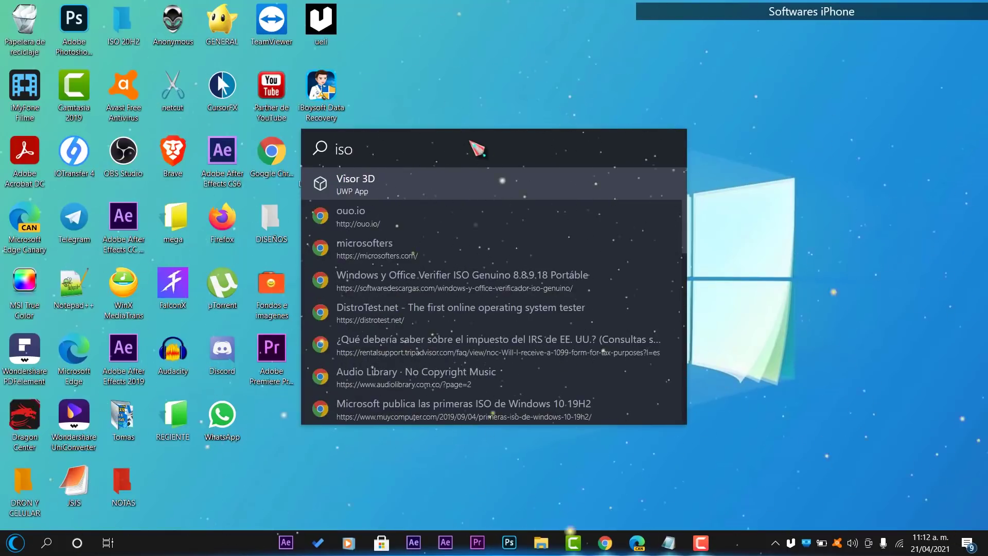
pyautogui.write('o')
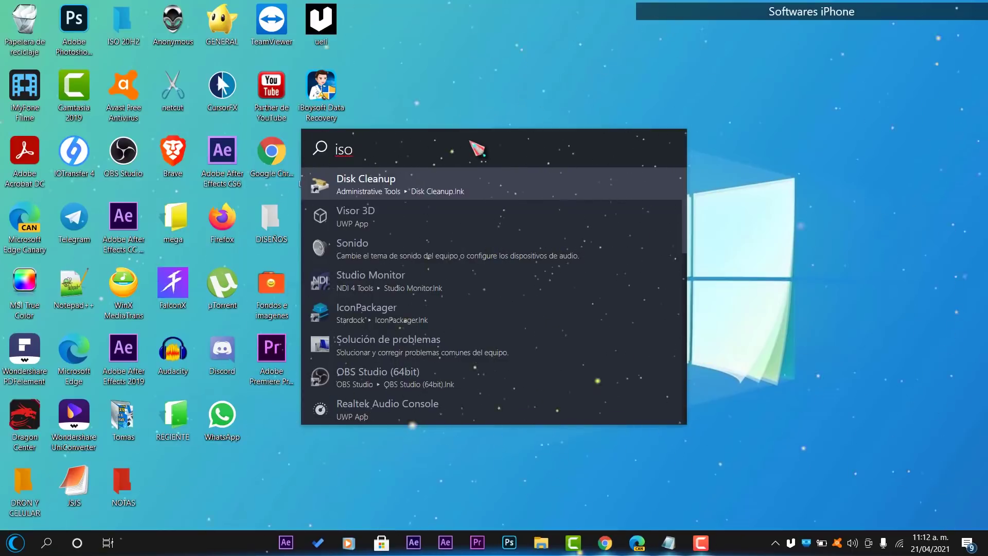
pyautogui.press('BackSpace')
pyautogui.press('BackSpace')
pyautogui.press('BackSpace')
pyautogui.press('BackSpace')
# - Search the launcher for "redes", move down through the result list, and clear the query
pyautogui.write('redes')
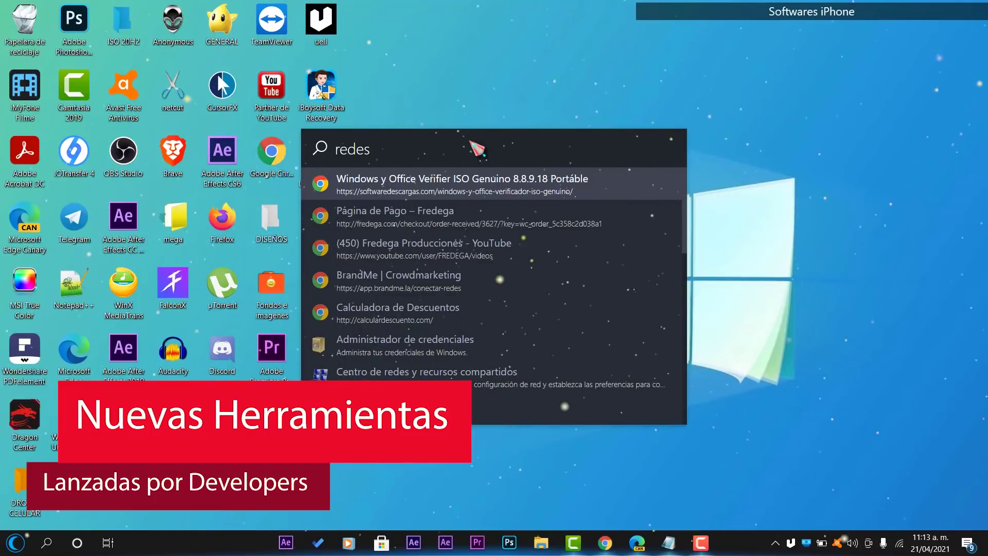
pyautogui.press('Down')
pyautogui.press('Down')
pyautogui.press('Down')
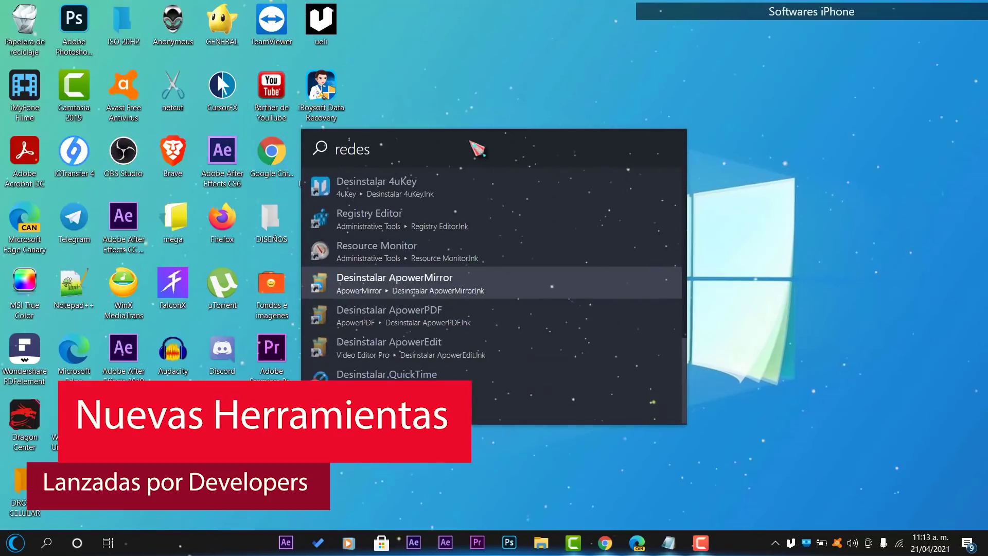
pyautogui.press('Down')
pyautogui.press('Down')
pyautogui.press('Down')
pyautogui.press('BackSpace')
pyautogui.press('BackSpace')
# - Search the launcher for "chrome" and move the selection down and back up through the results
pyautogui.write('chrome')
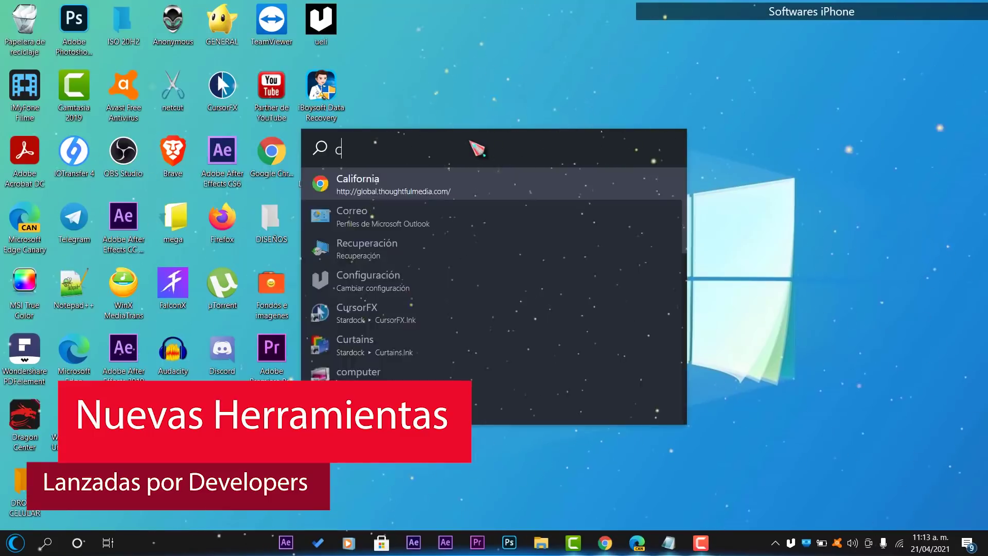
pyautogui.press('Down')
pyautogui.press('Down')
pyautogui.press('Down')
pyautogui.press('Down')
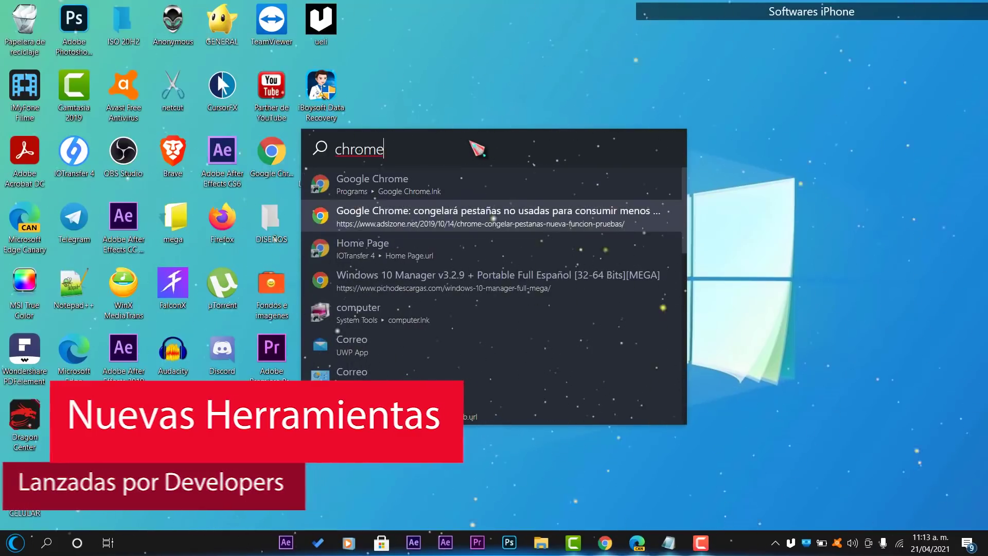
pyautogui.press('Up')
pyautogui.press('Up')
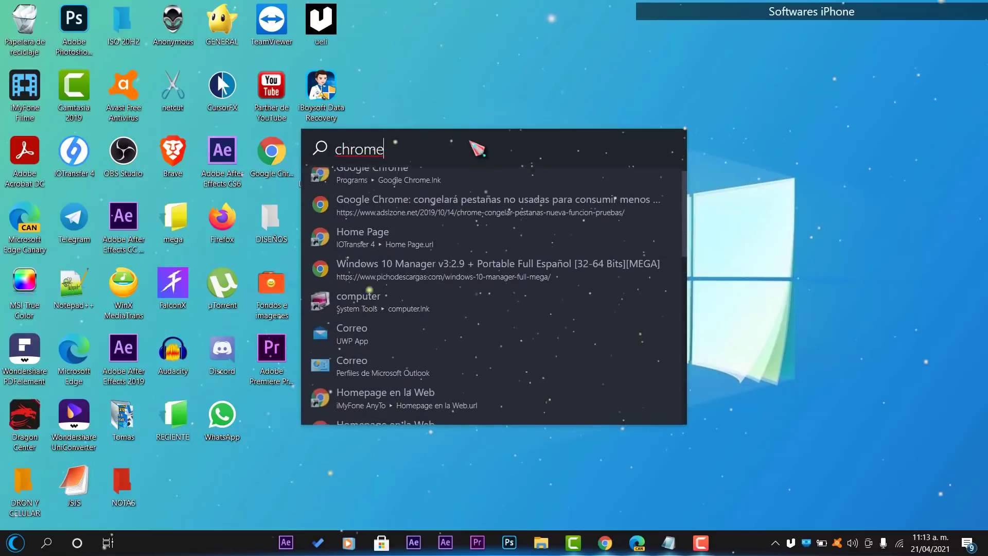
# - Clear the "chrome" query and dismiss the launcher's search bar
pyautogui.press('BackSpace')
pyautogui.press('BackSpace')
pyautogui.press('BackSpace')
pyautogui.press('BackSpace')
pyautogui.press('BackSpace')
pyautogui.press('BackSpace')
pyautogui.press('Escape')
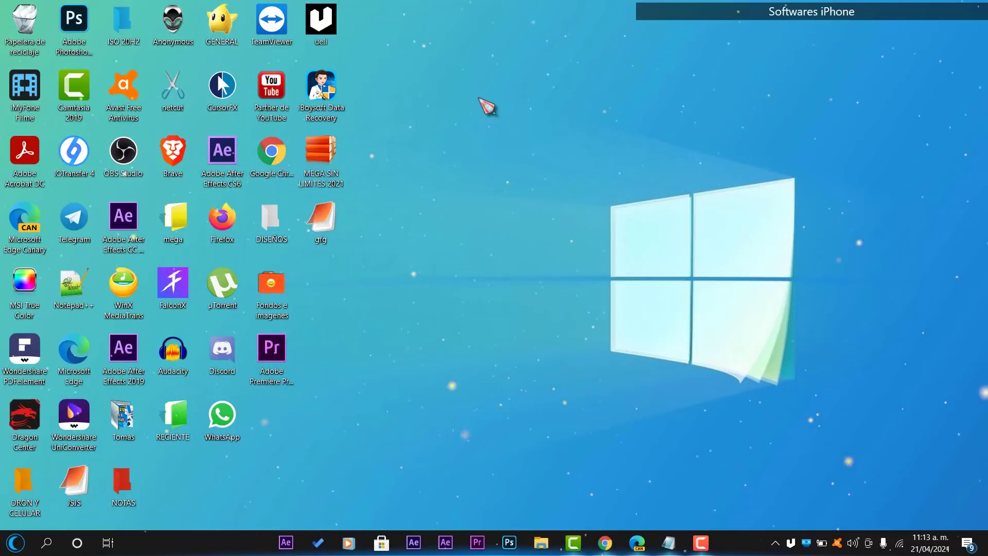
# - Bring up the alternative launcher's search bar with the "Empiece a escribir..." placeholder over the desktop
pyautogui.hotkey('alt', 'space')
pyautogui.press('Escape')
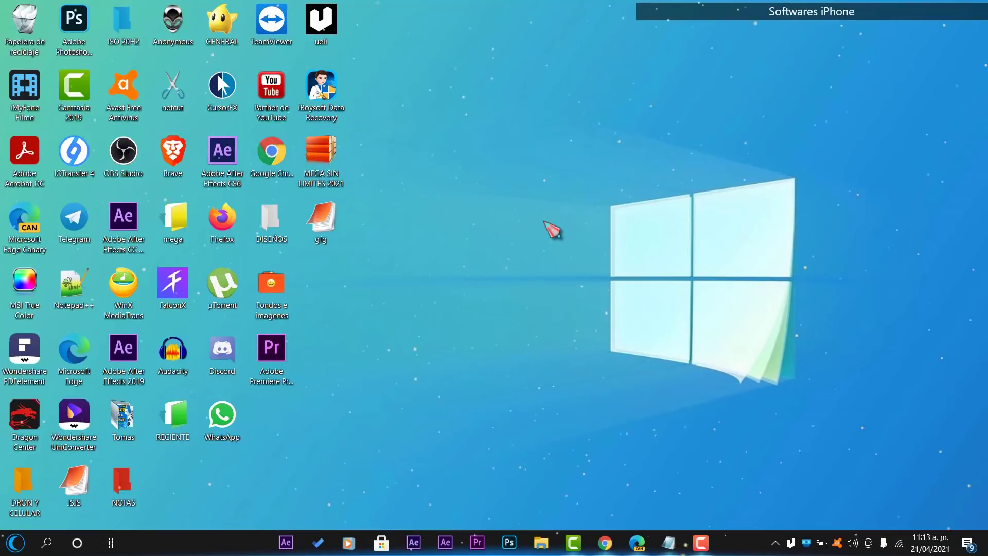
pyautogui.hotkey('alt', 'space')
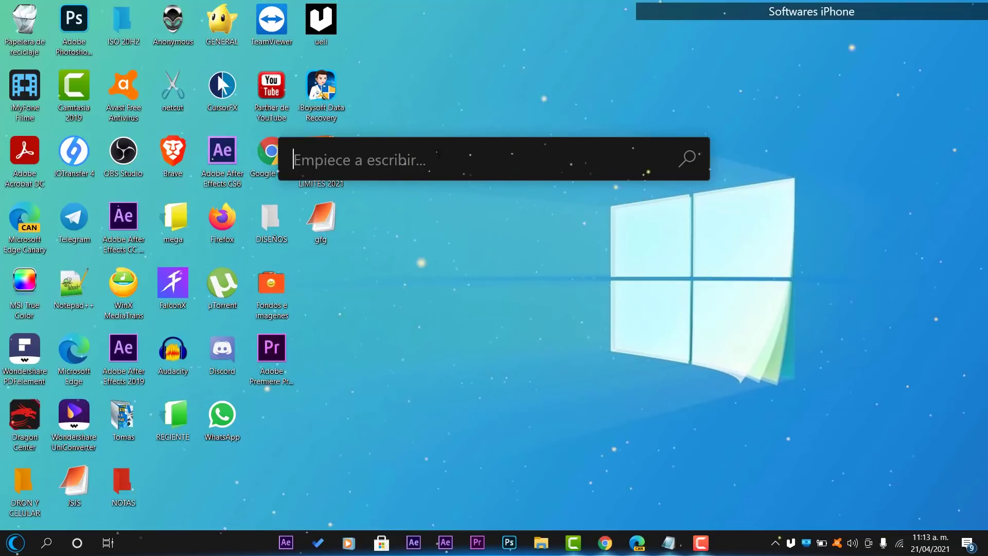